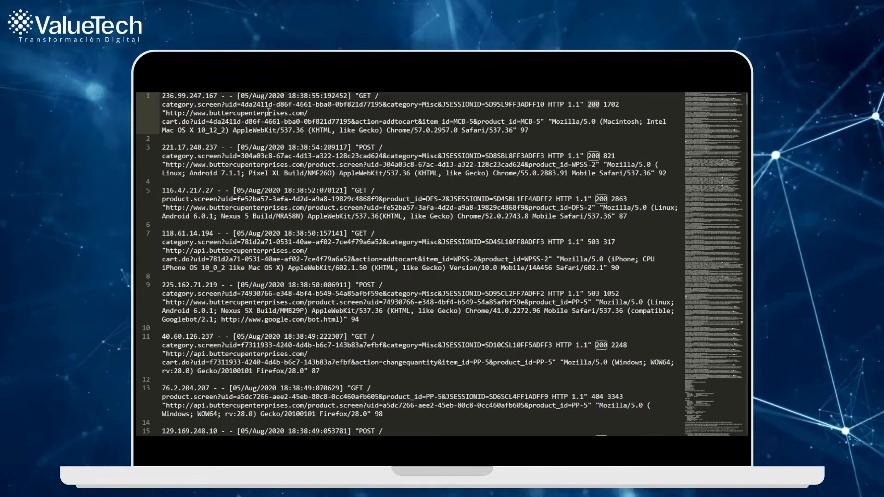
Step: Examine the raw web access log, highlighting the first entry's referrer URL, user agent and final number, and look through the entries below
drag(167, 113, 540, 123)
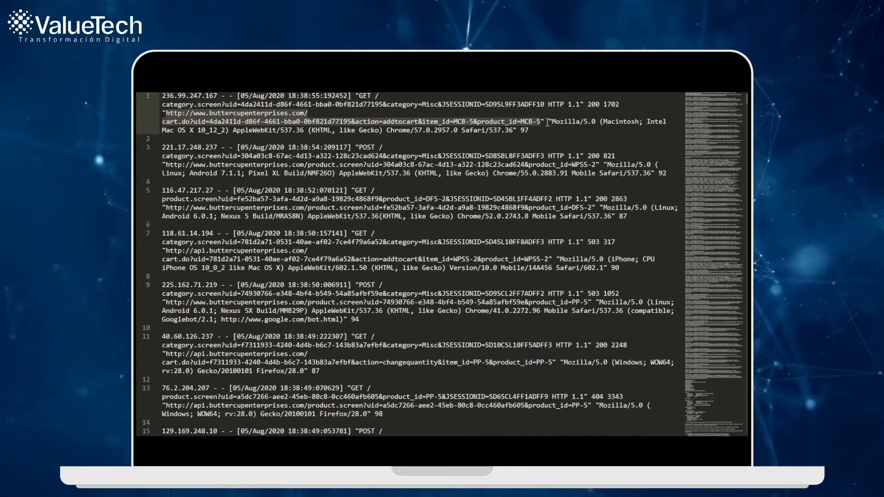
click(564, 121)
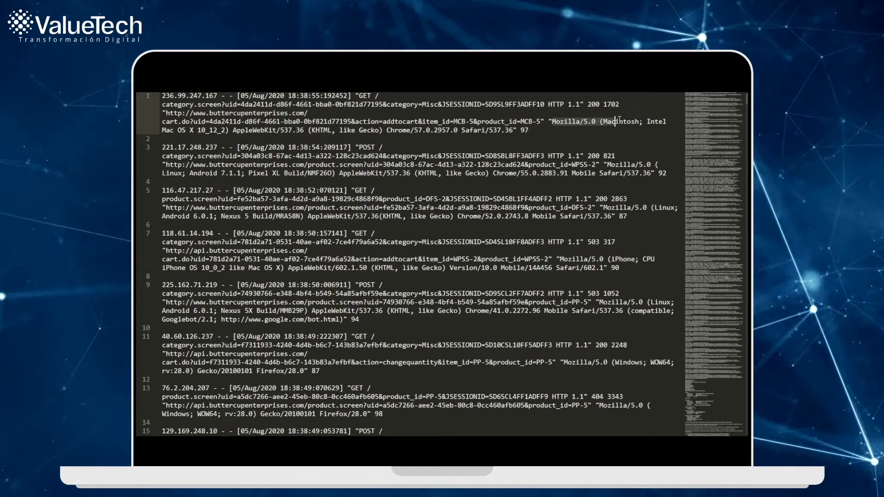
drag(659, 121, 288, 132)
drag(390, 133, 524, 133)
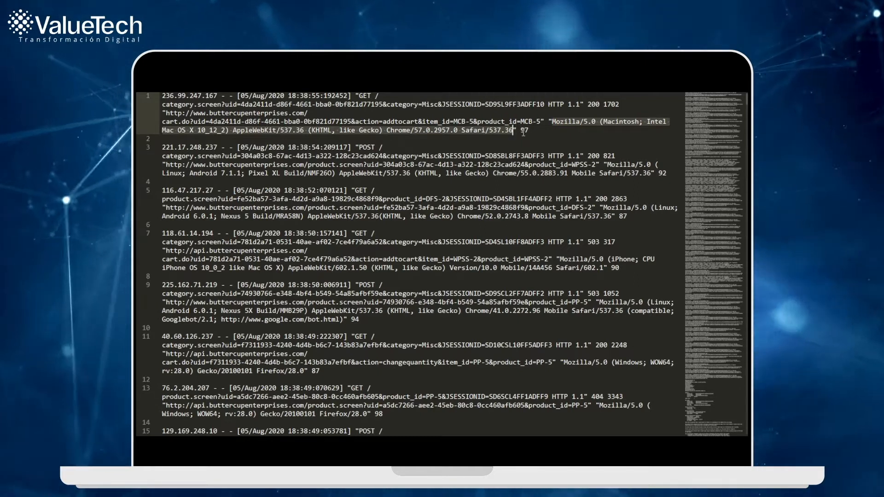
click(523, 133)
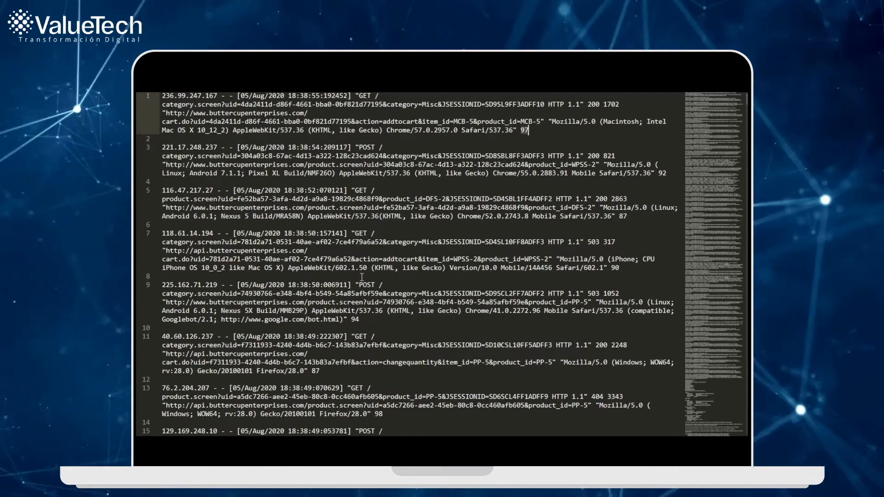
scroll(361, 277, down, 2)
scroll(363, 277, down, 1)
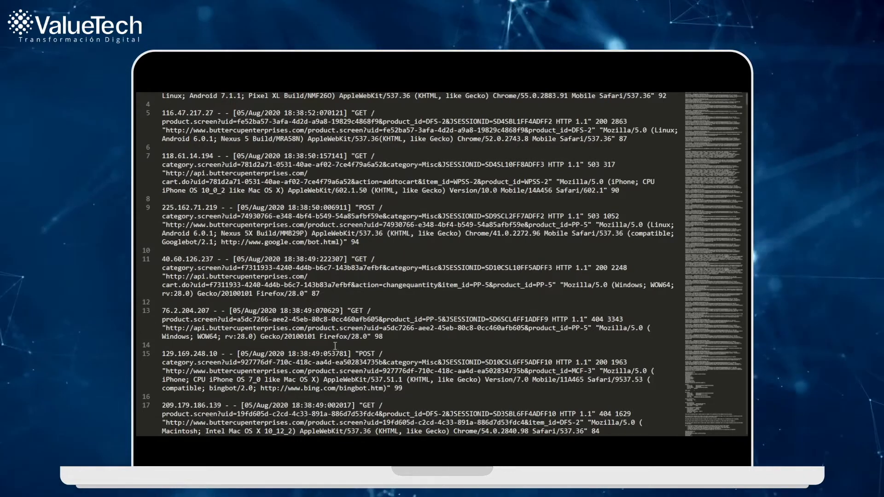
scroll(428, 395, up, 1)
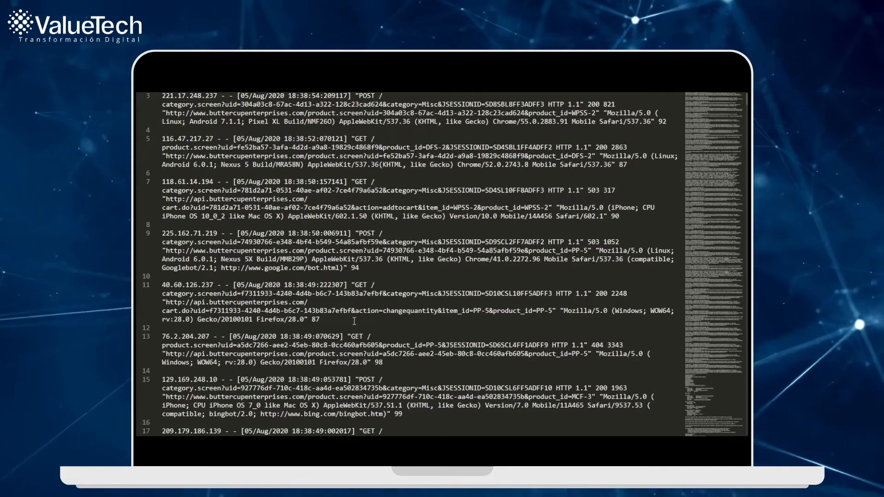
scroll(355, 321, up, 1)
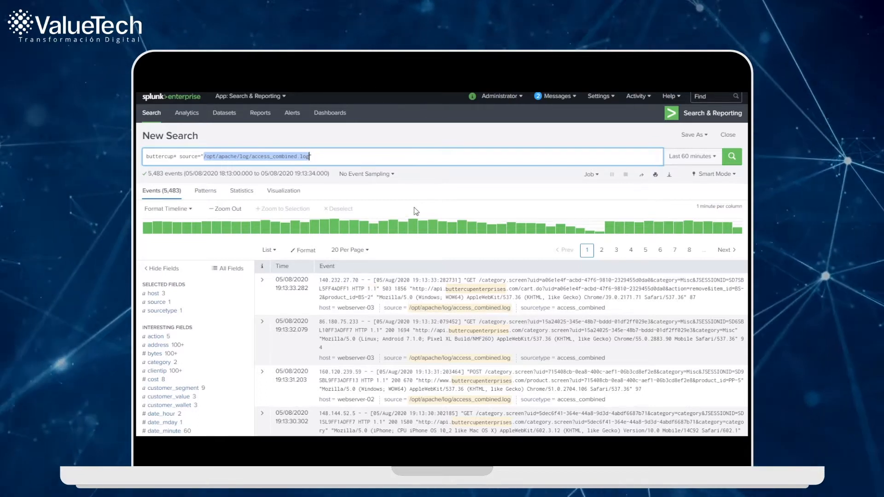
Step: Look over the preset time ranges available for the search and keep the current range
click(451, 139)
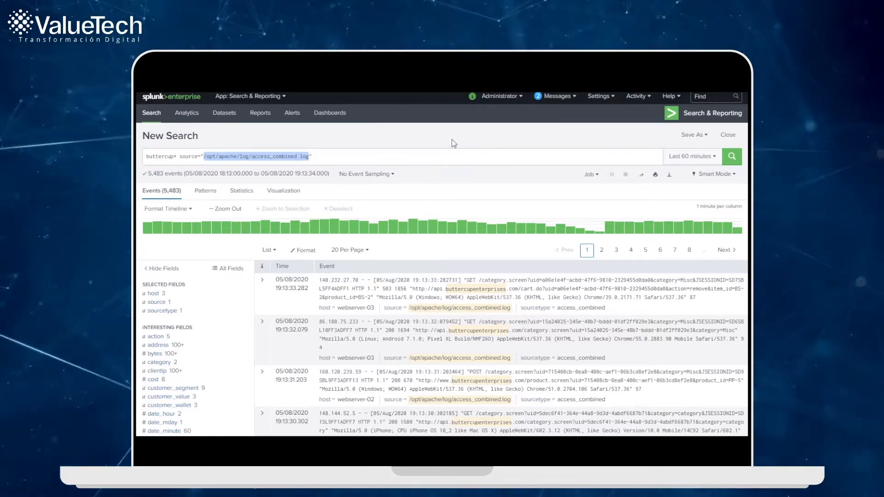
click(693, 161)
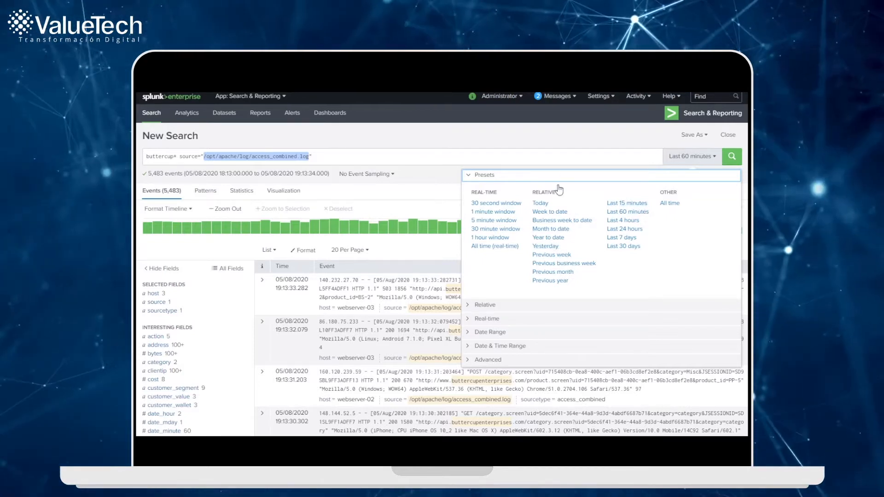
click(547, 143)
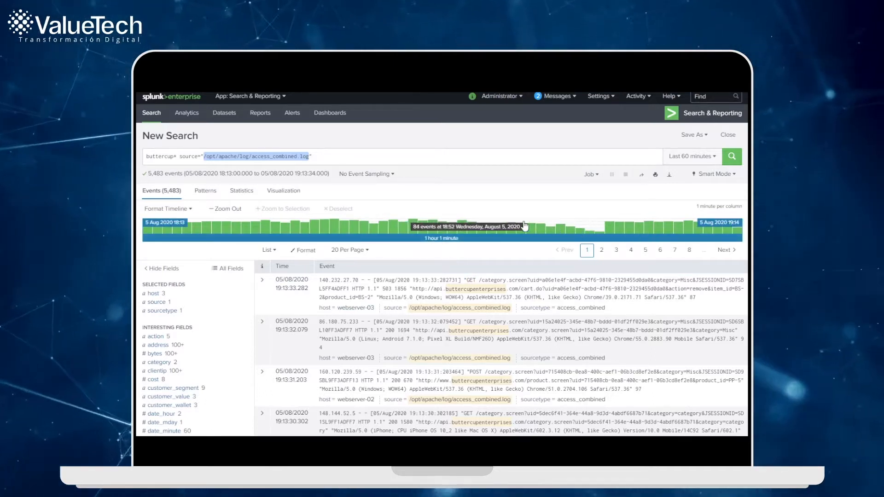
Step: Look through the events returned by the buttercup* search and the list of interesting fields
scroll(400, 223, down, 10)
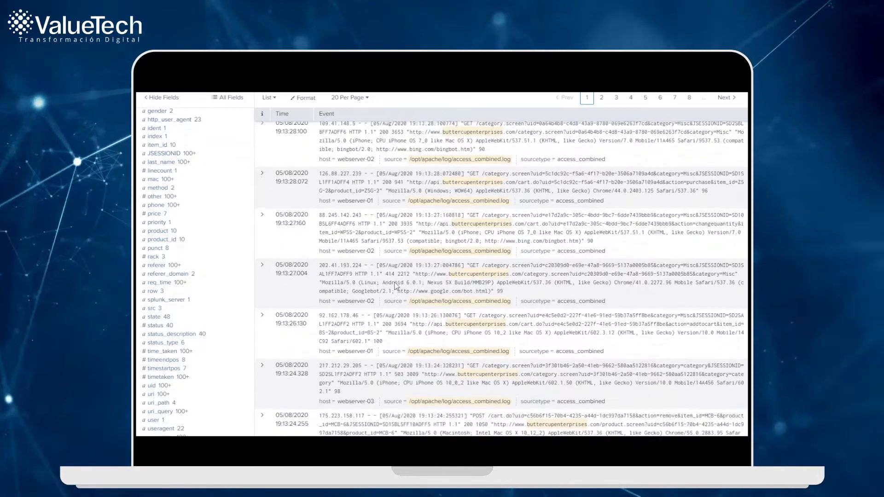
scroll(396, 285, down, 3)
scroll(396, 285, up, 15)
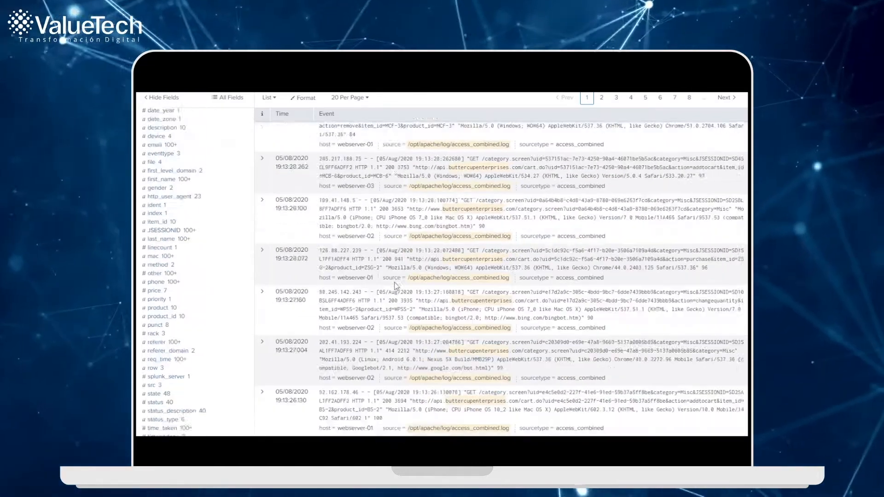
scroll(395, 285, up, 2)
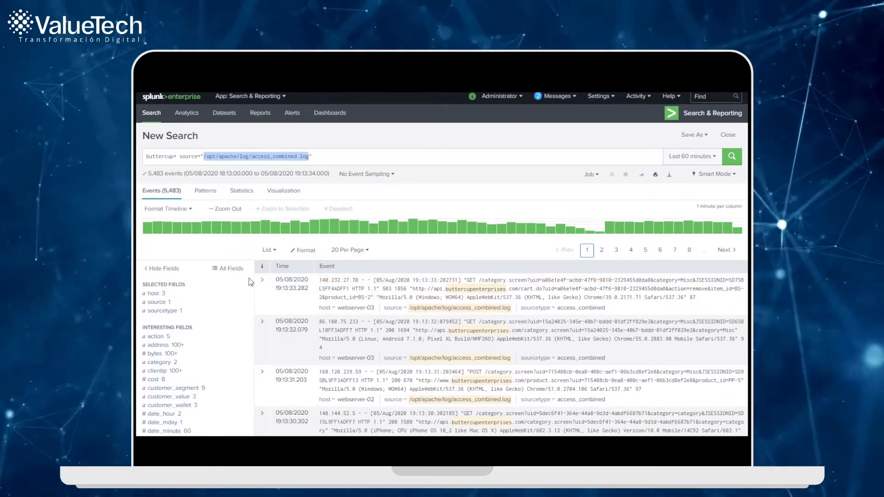
Step: Expand the first event in the results and examine its extracted fields, including customer details, product, status and username
click(262, 280)
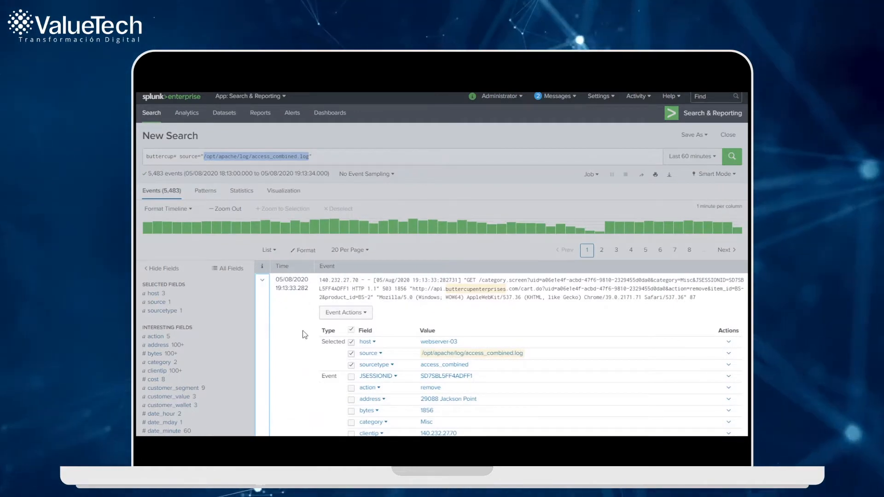
scroll(305, 335, down, 3)
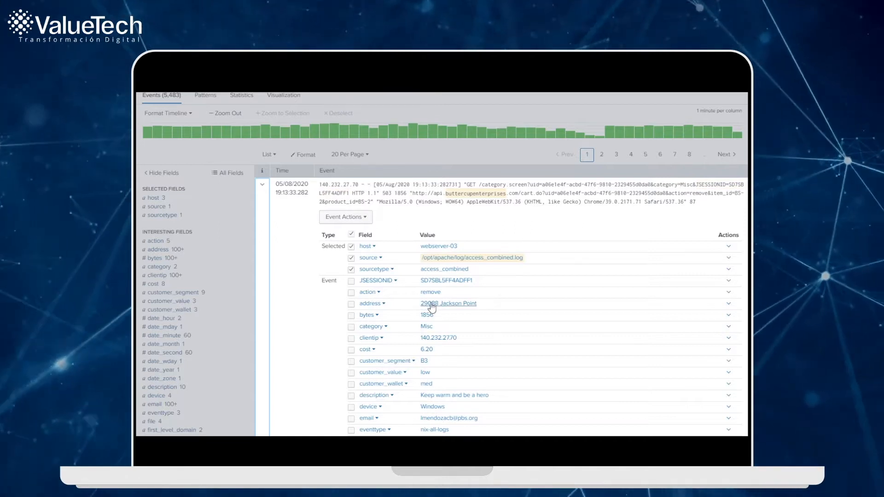
scroll(438, 314, down, 3)
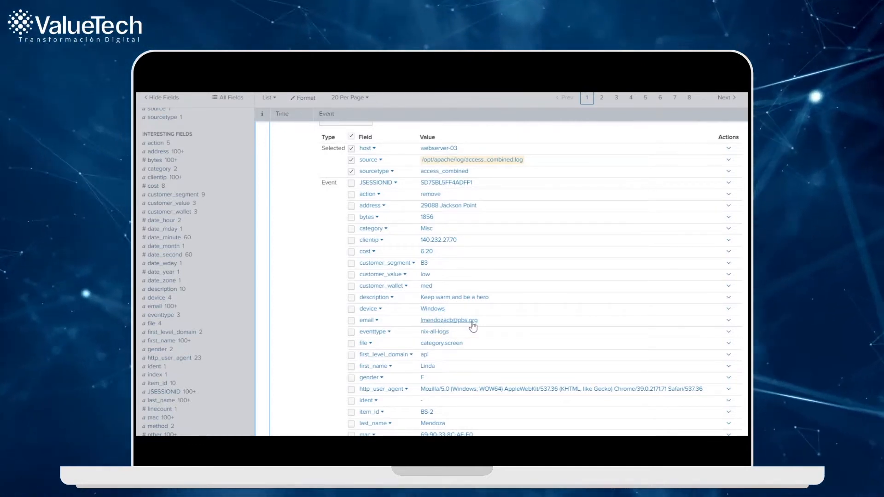
scroll(473, 326, down, 3)
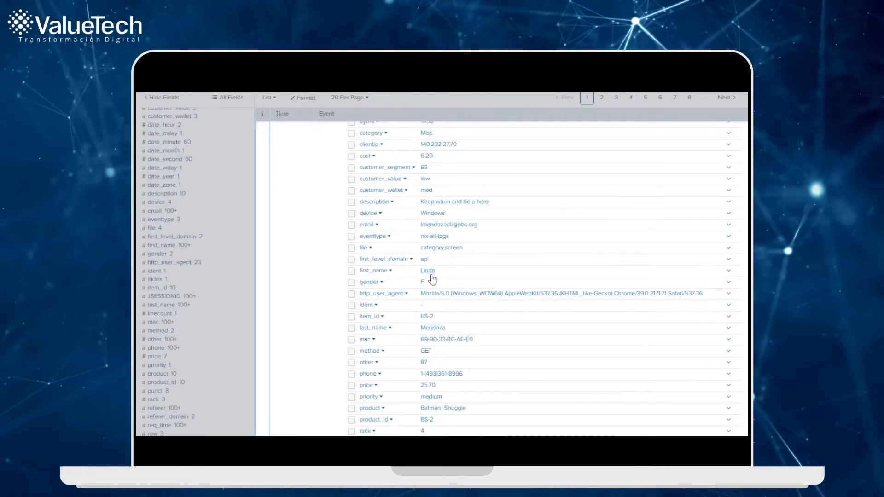
scroll(465, 336, down, 5)
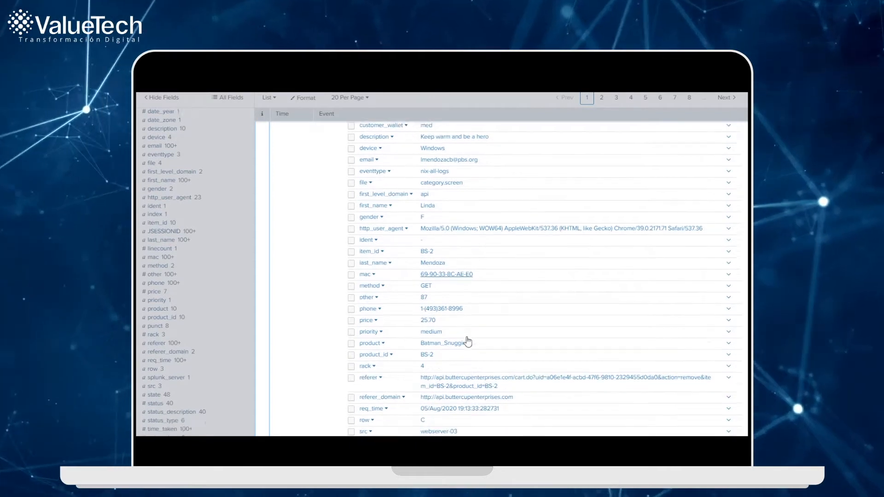
scroll(462, 341, down, 2)
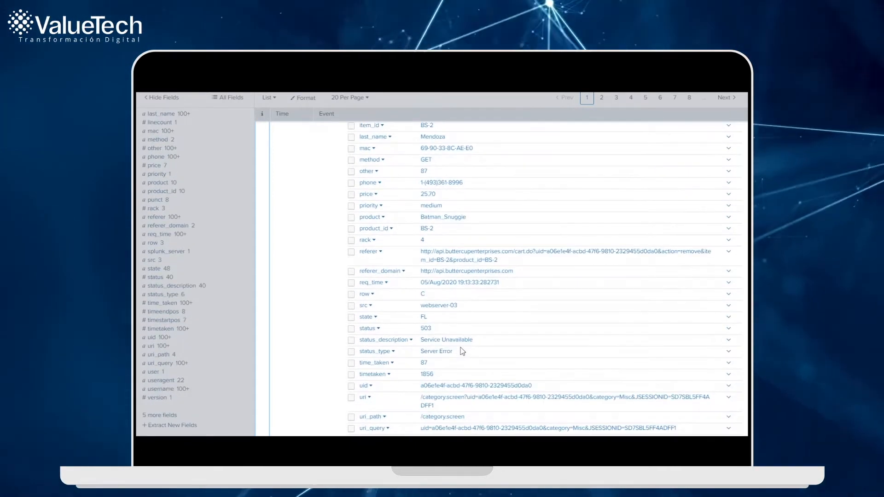
scroll(463, 352, down, 2)
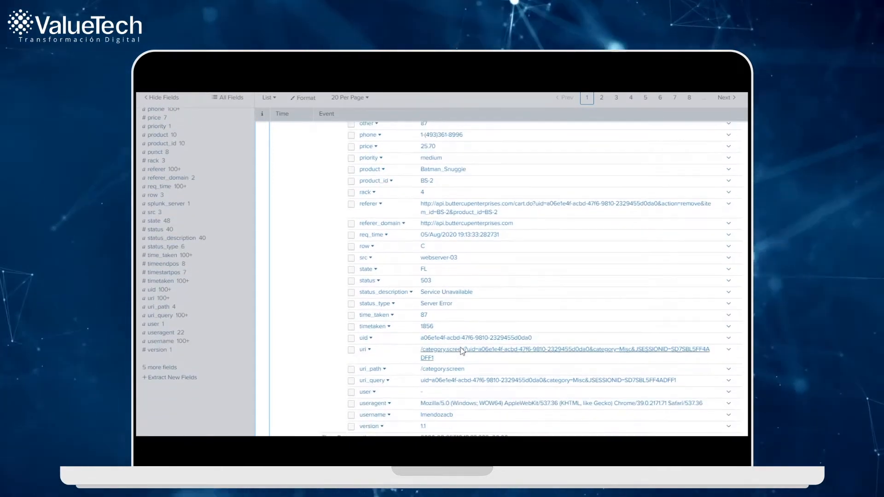
scroll(462, 351, down, 2)
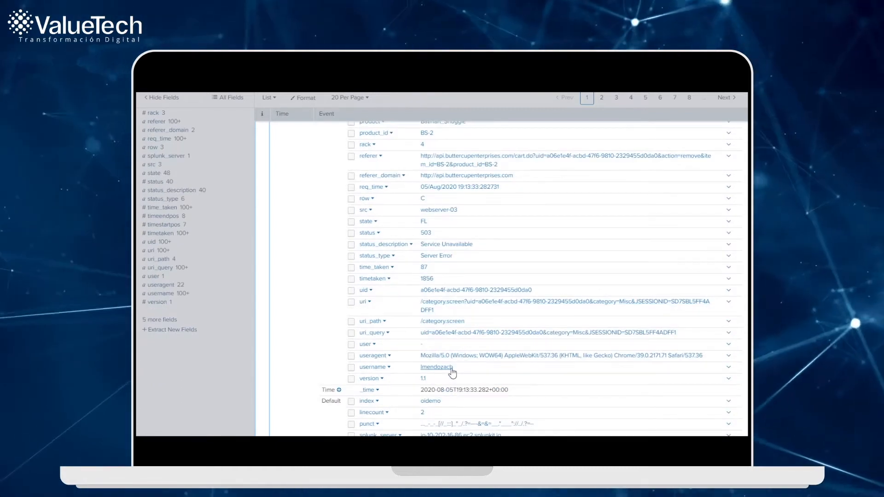
scroll(451, 370, up, 6)
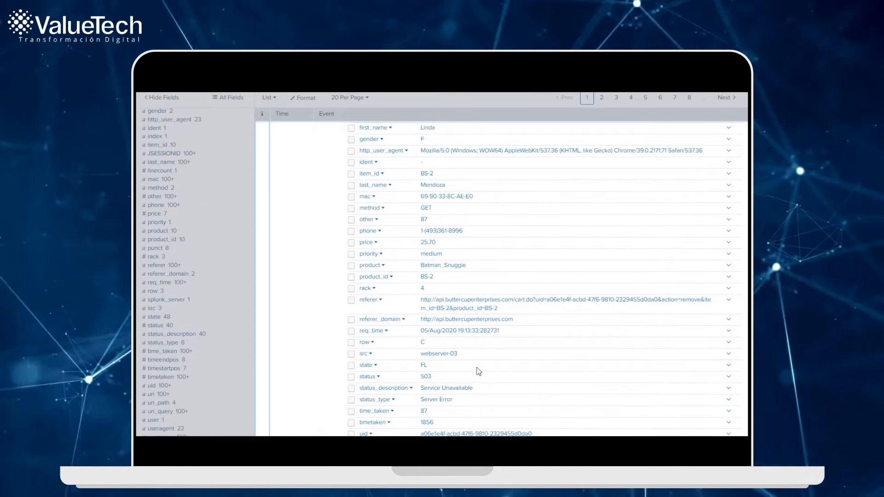
scroll(477, 367, up, 2)
scroll(477, 366, up, 2)
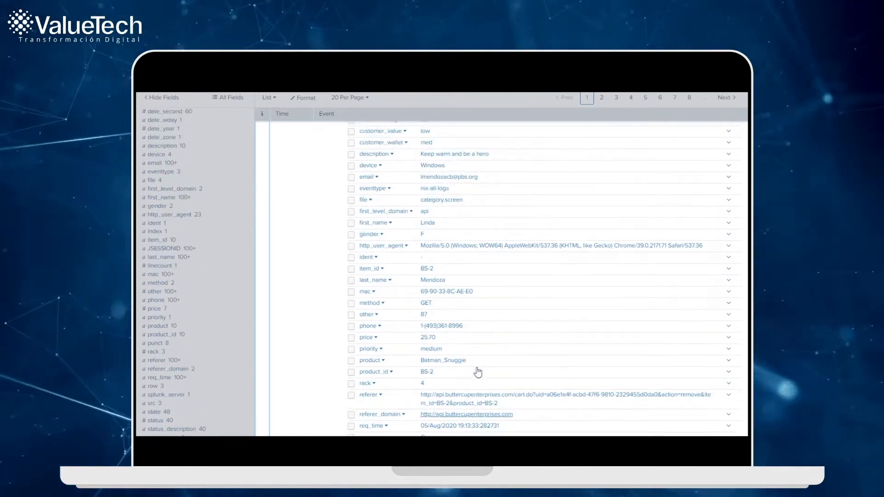
scroll(477, 371, up, 8)
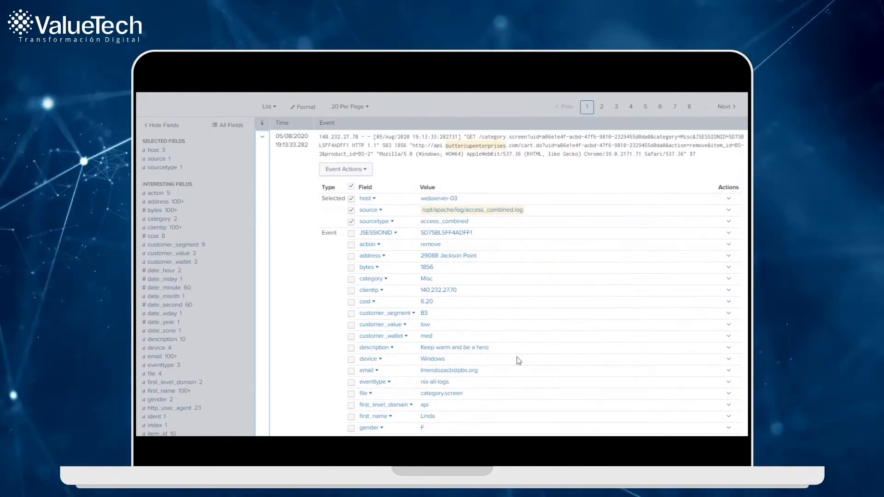
scroll(519, 361, up, 6)
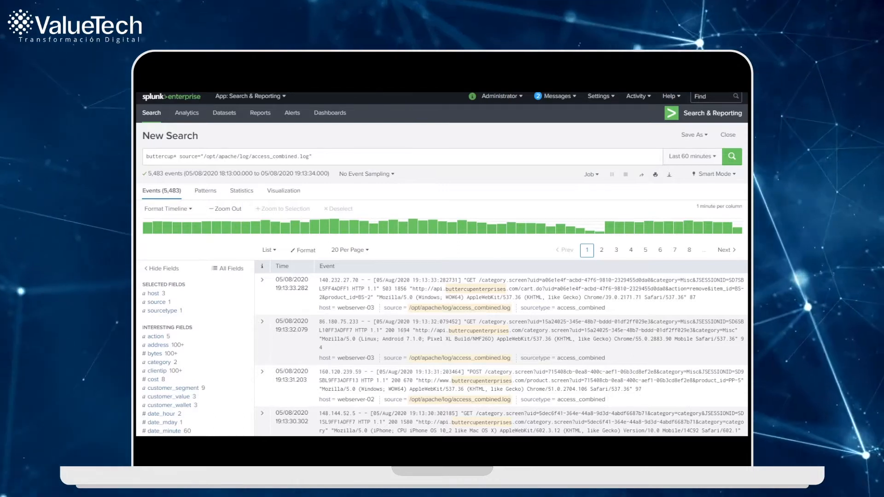
Step: Expand the first event again to find the status field among its details, and return to the search query
click(370, 160)
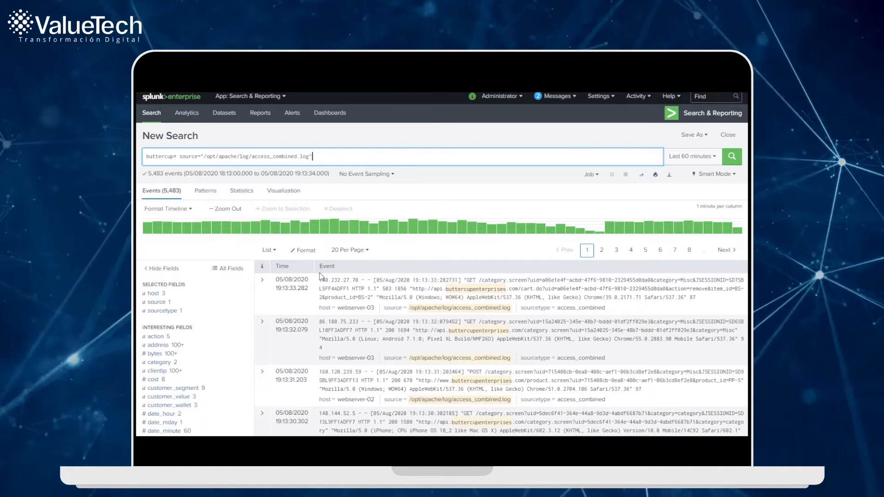
click(264, 282)
scroll(478, 332, down, 3)
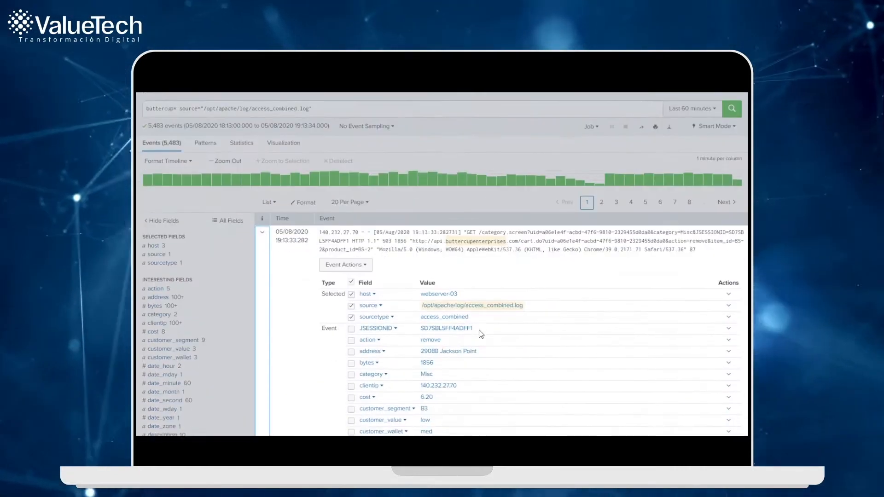
scroll(481, 334, down, 6)
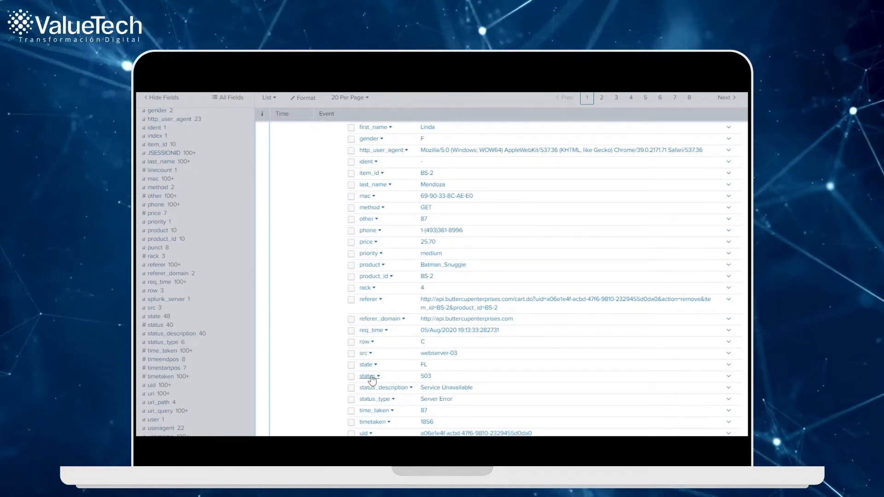
scroll(372, 380, up, 1)
scroll(372, 380, up, 8)
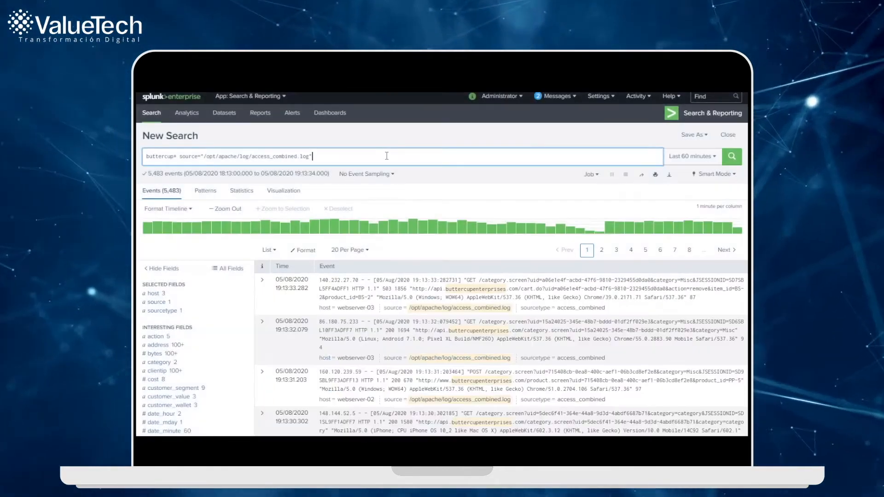
Step: Append "| timechart count by status" to the search query and run it
text(timechart )
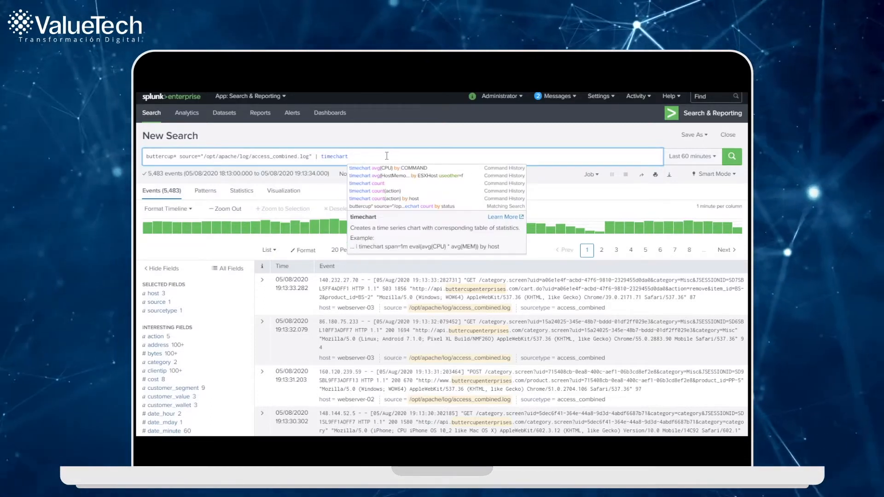
text(count by status)
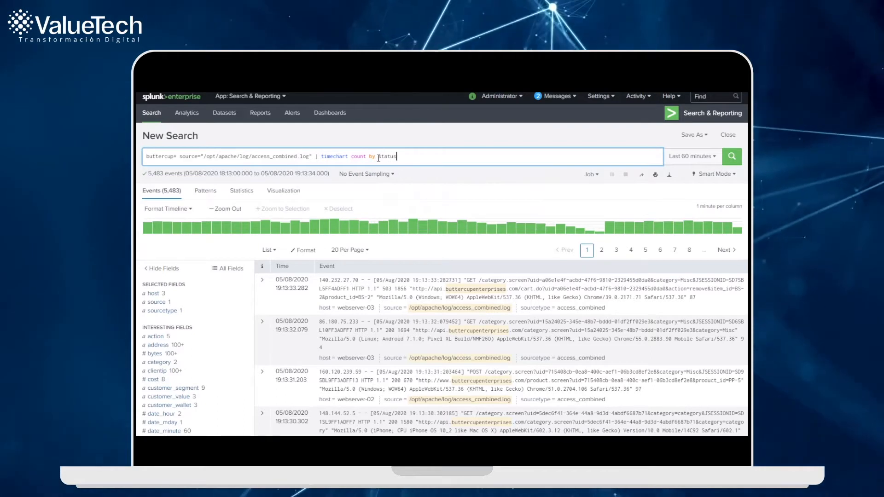
click(732, 158)
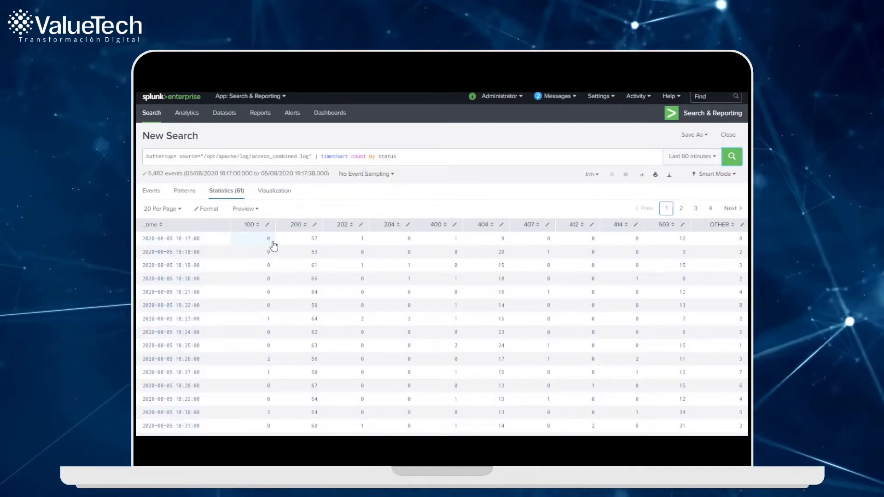
Step: Show the status counts over time as a visualization and open the print preview for the results
click(263, 192)
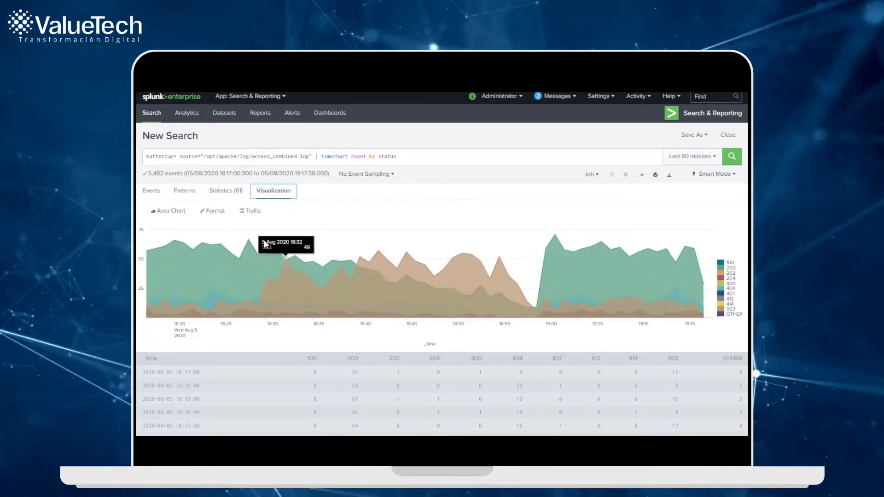
mouse_move(247, 243)
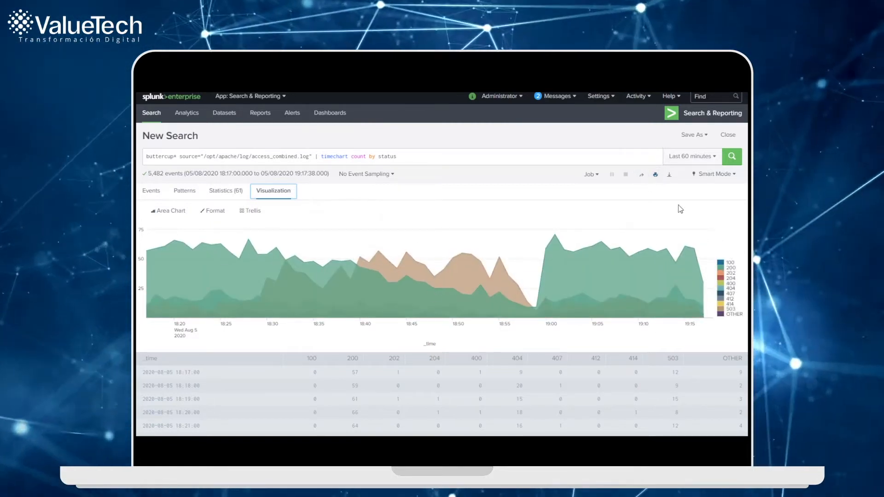
click(655, 176)
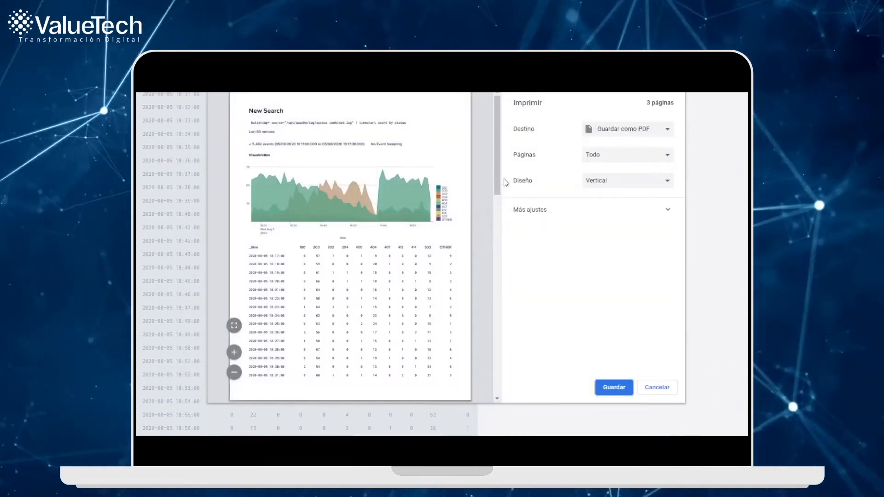
Step: Look over the print preview of the search results, cancel printing and return to the start of the search page
drag(499, 176, 481, 120)
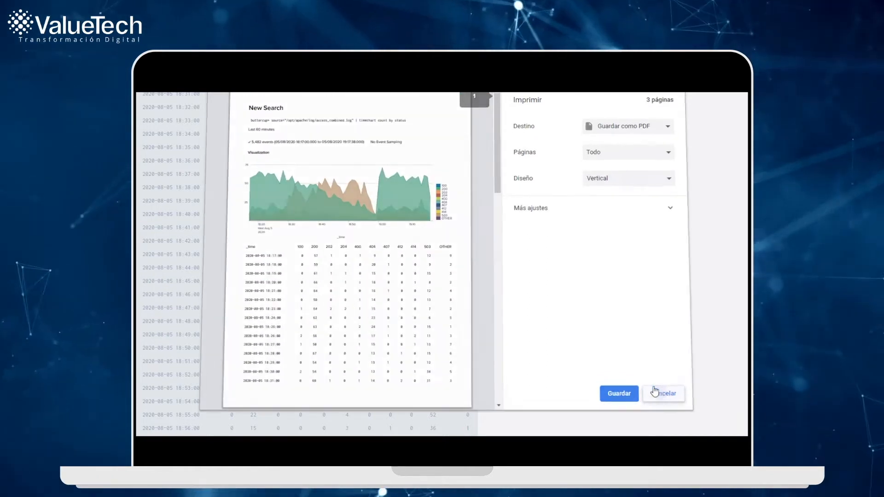
click(657, 388)
scroll(595, 304, up, 10)
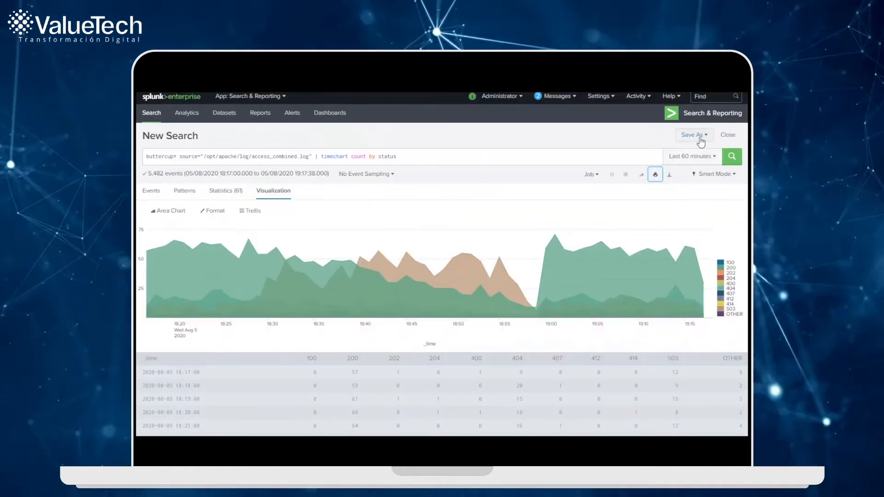
Step: Save the search as a report titled "Status sitio web"
click(694, 135)
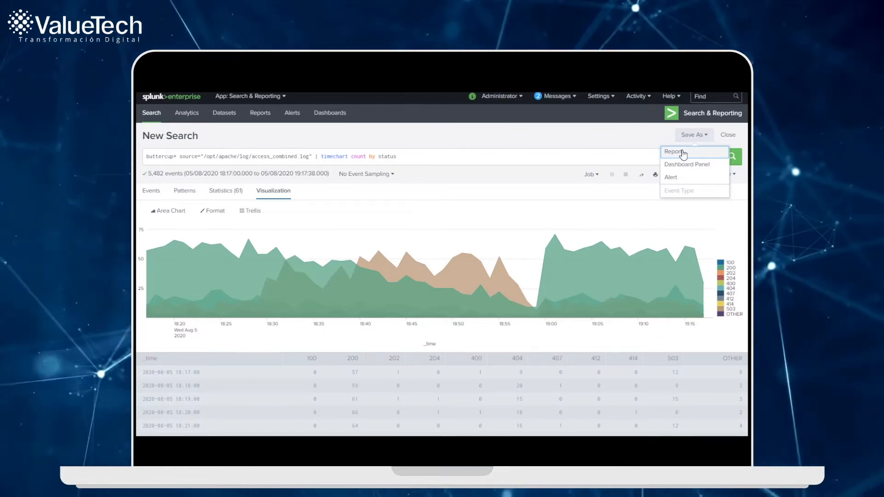
click(683, 153)
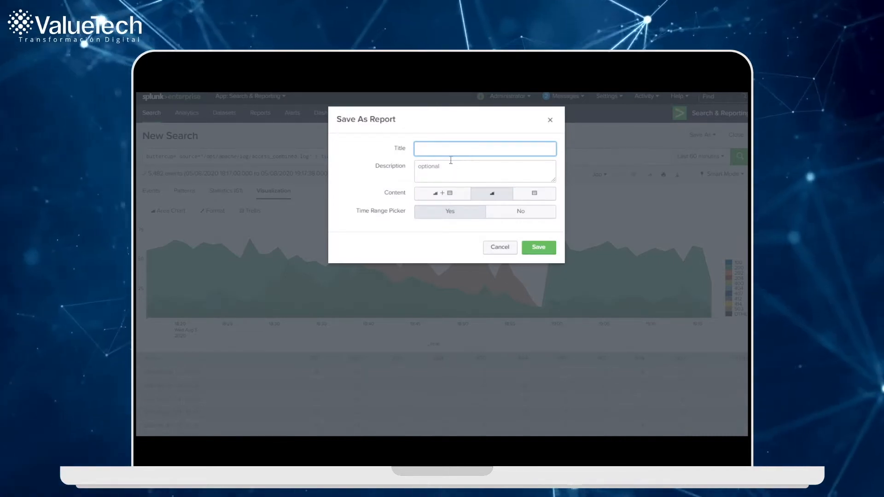
text(Status sitio web)
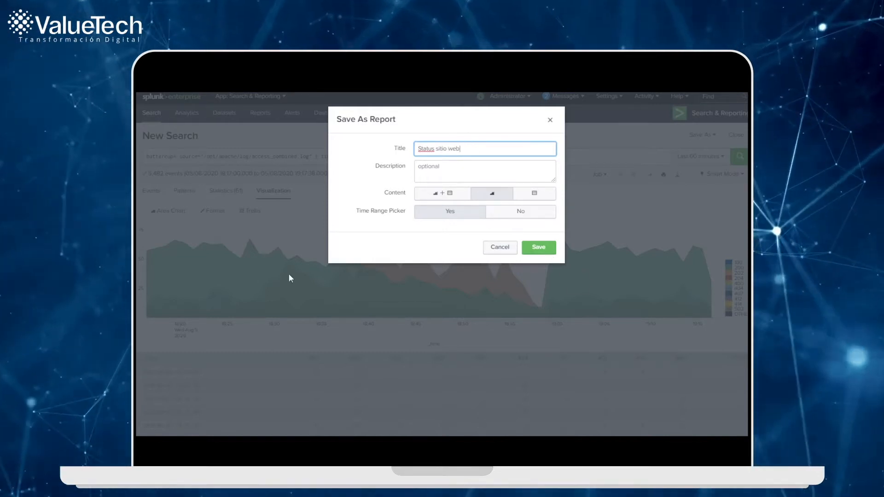
click(537, 251)
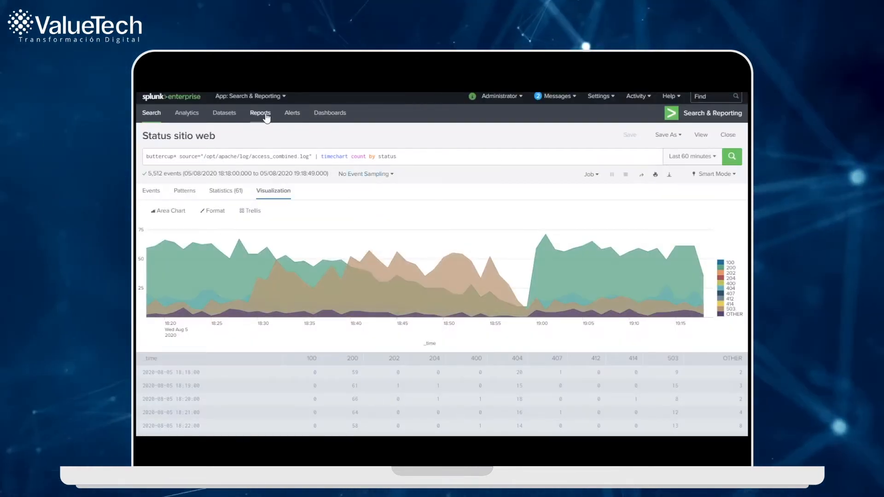
Step: Filter the saved reports by "status" and open the schedule settings of the Status sitio web report
click(266, 118)
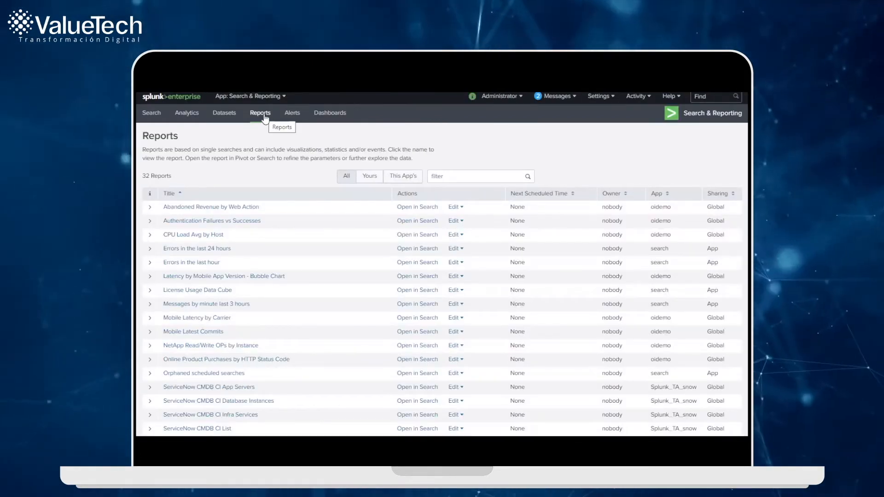
text(status)
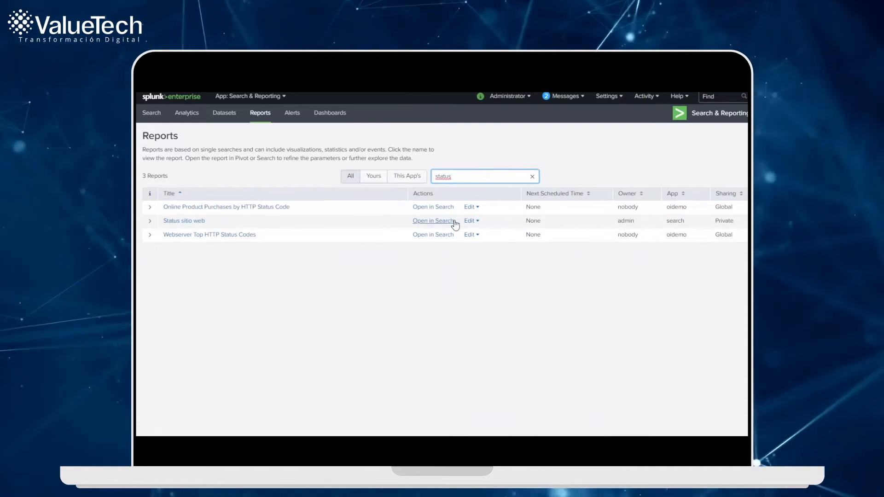
click(472, 222)
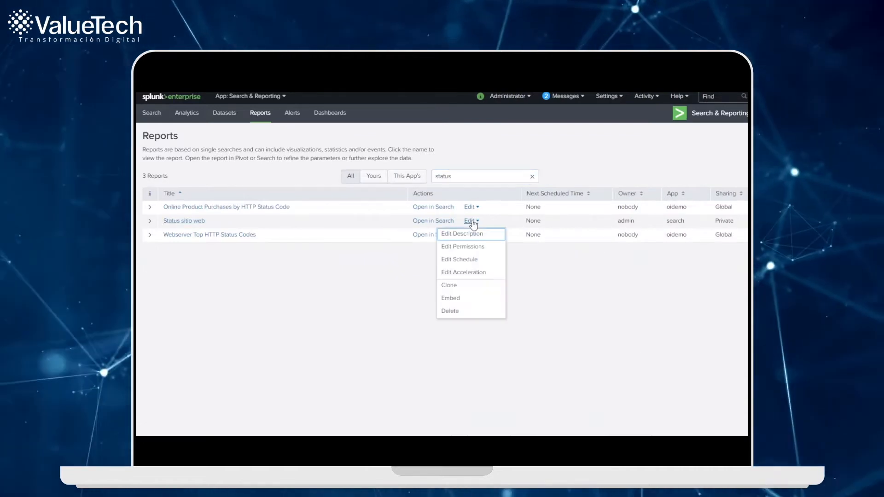
click(481, 260)
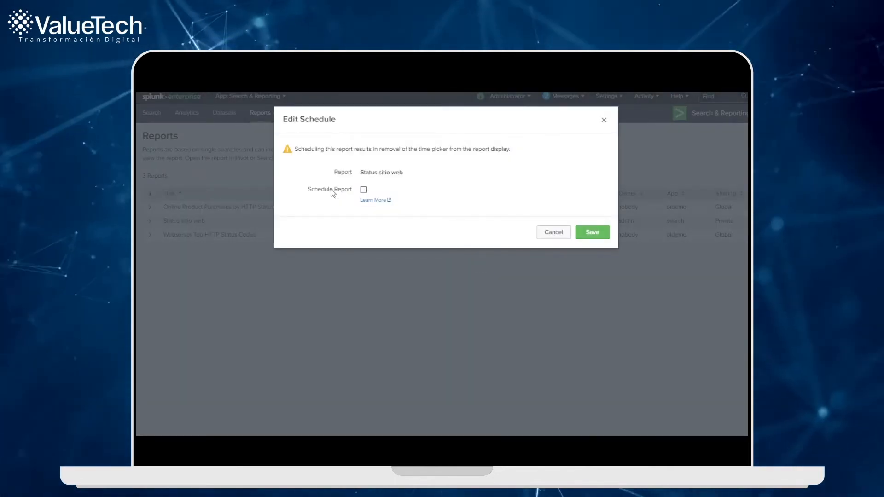
Step: Enable scheduling for the report and set its time range to Last 7 days
click(364, 191)
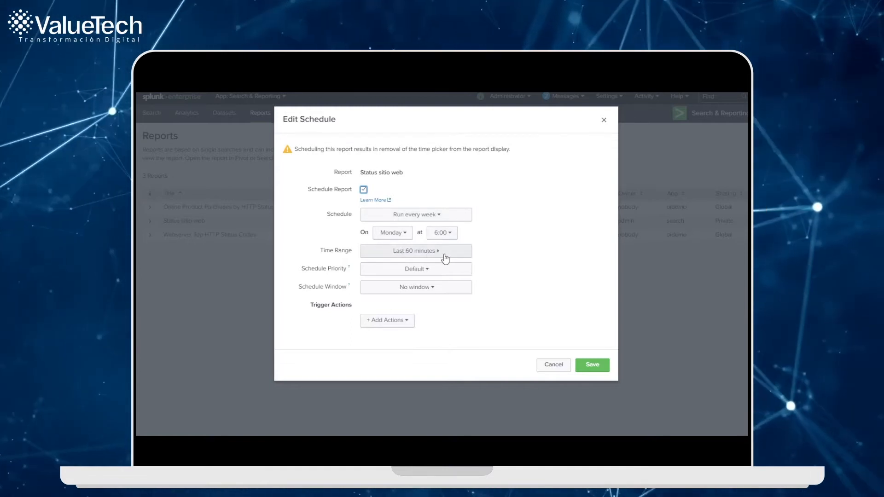
click(445, 256)
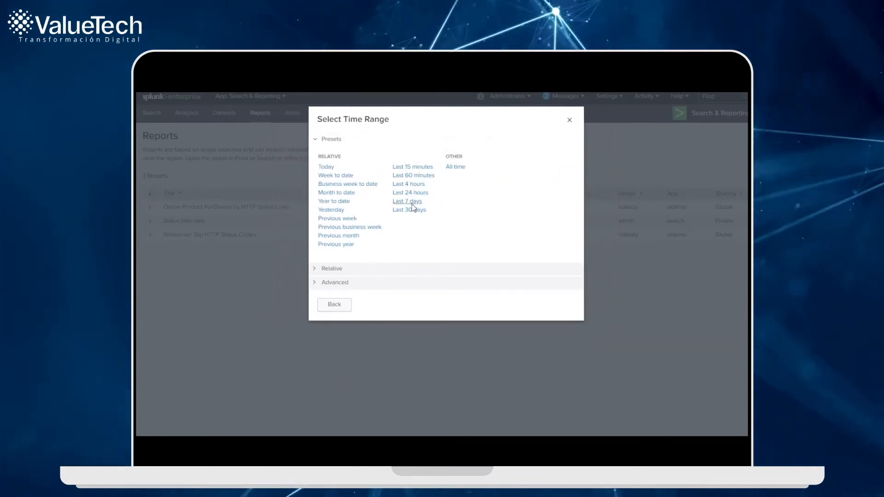
click(410, 202)
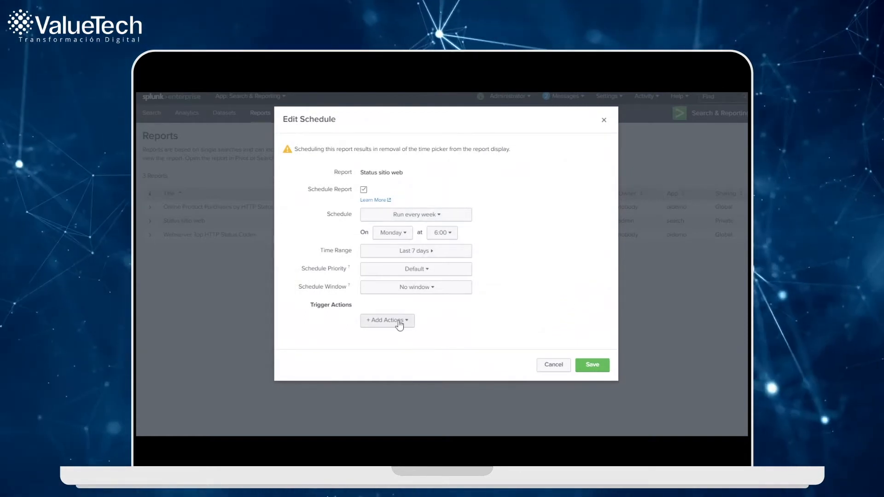
Step: Add a Send email trigger action to the report schedule, enter the recipient's e-mail address and attach the PDF
click(376, 322)
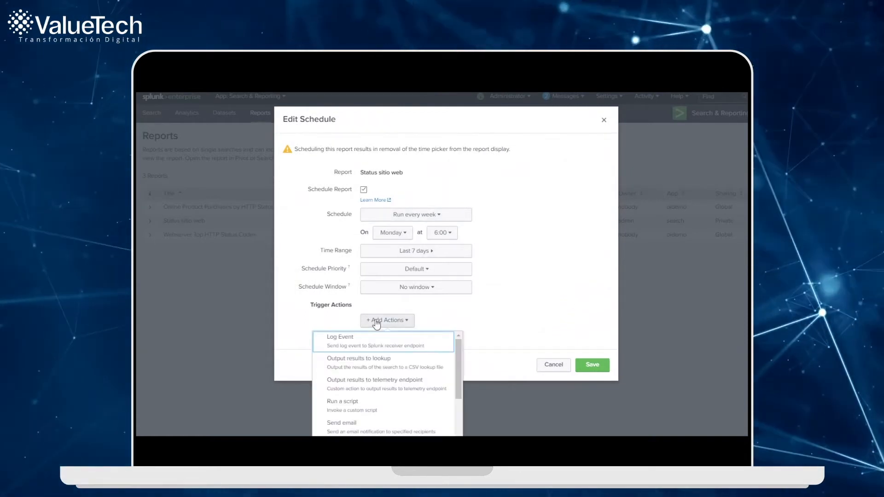
scroll(381, 375, down, 1)
click(379, 378)
scroll(510, 261, down, 3)
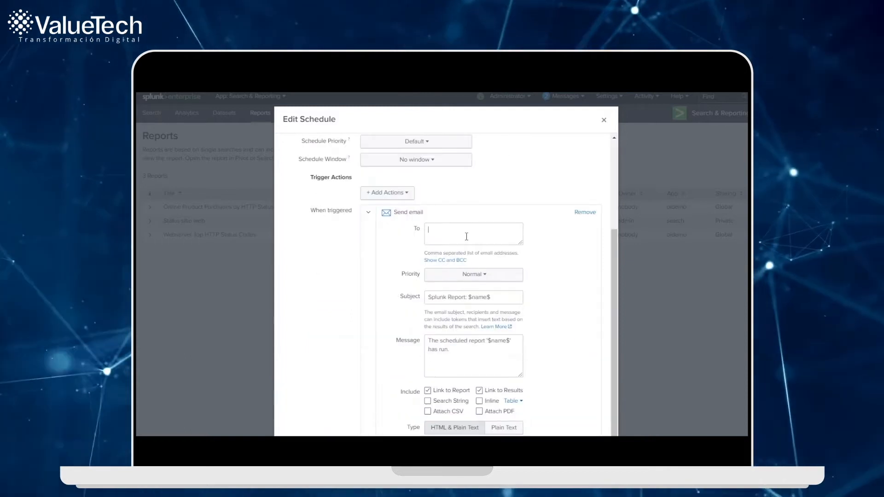
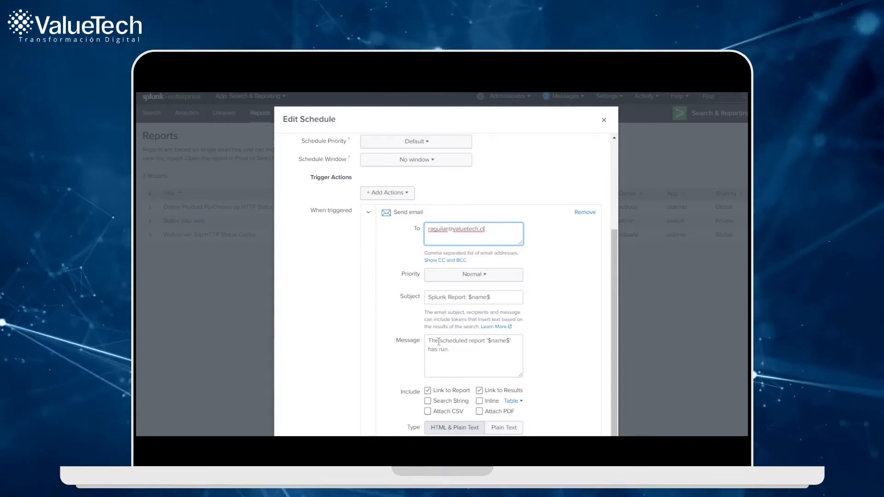
click(506, 411)
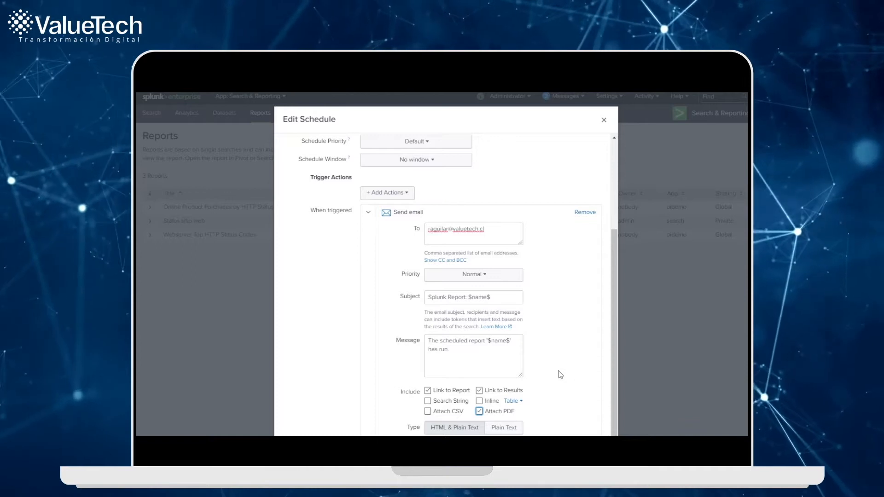
scroll(560, 375, up, 5)
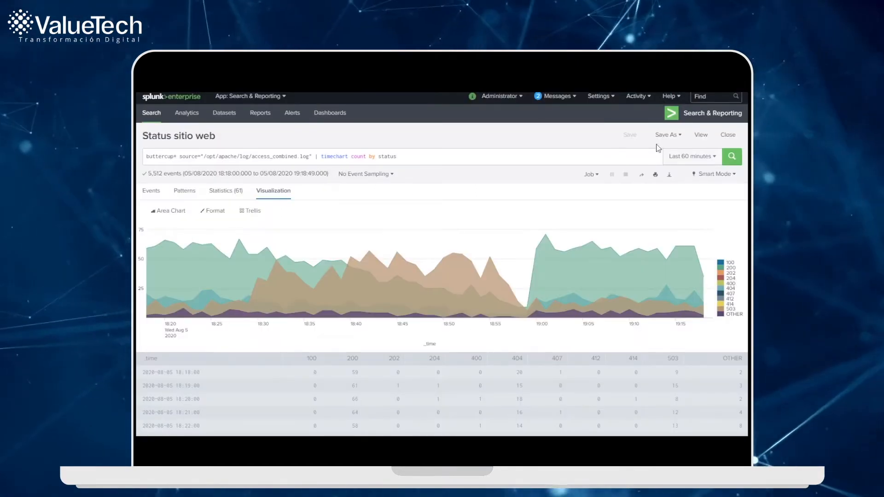
Step: Save the status chart as a panel in a new dashboard titled "Status sitio web", with permissions set to Shared in App
click(666, 136)
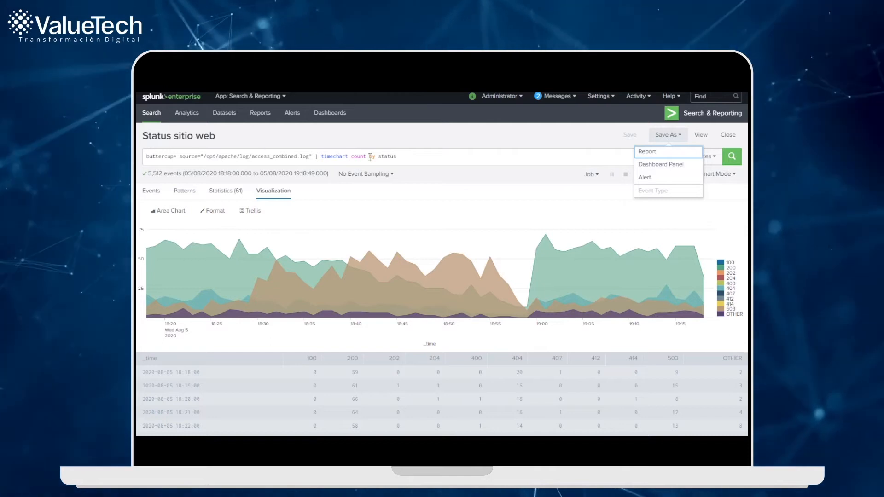
click(670, 170)
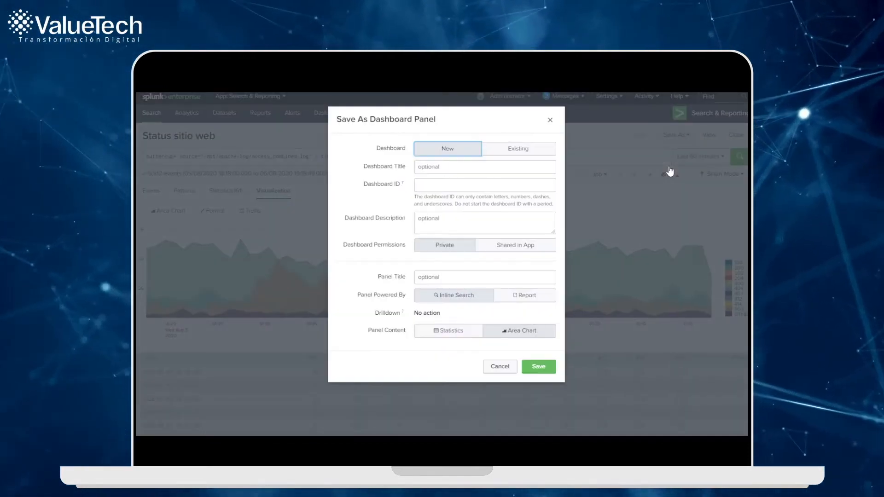
text(Stattus)
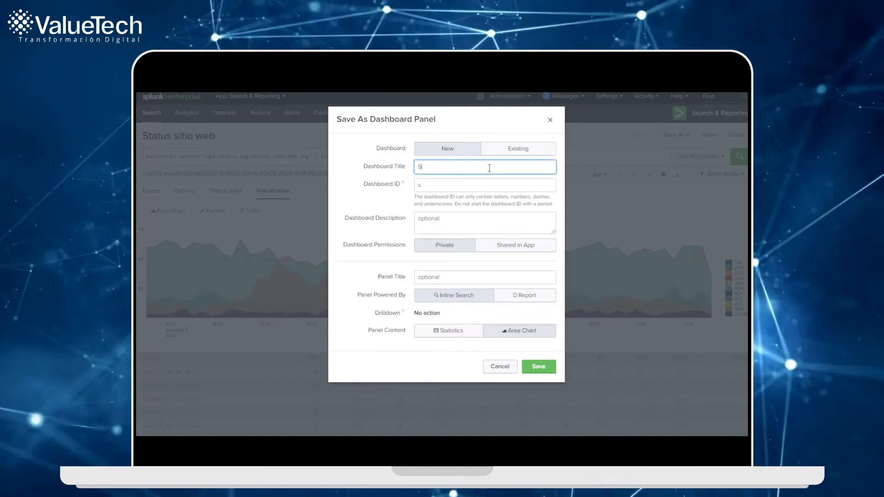
key(BackSpace)
key(BackSpace)
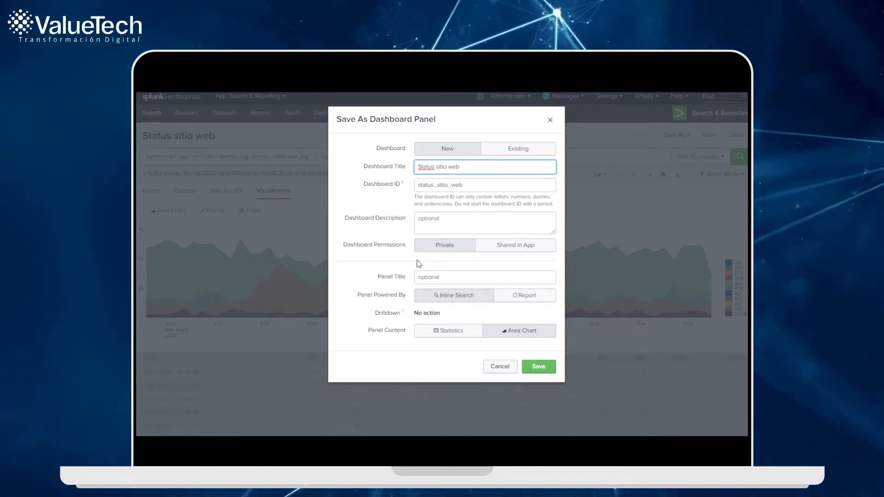
click(507, 251)
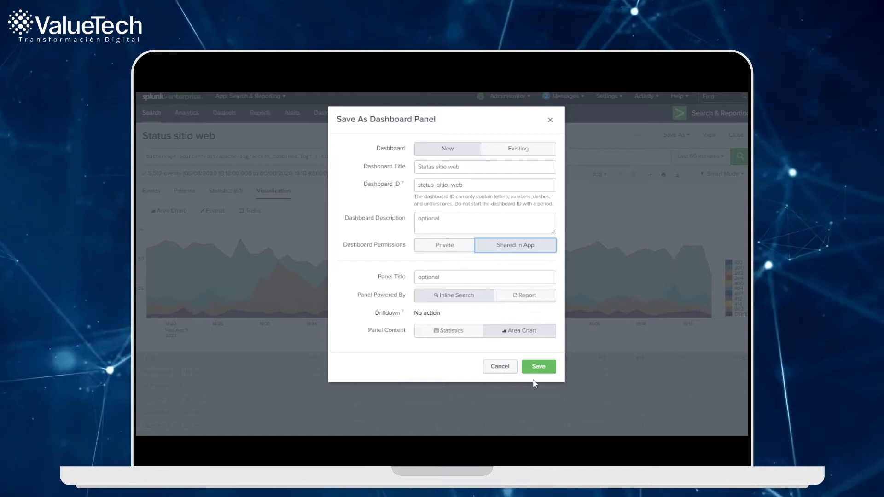
click(537, 370)
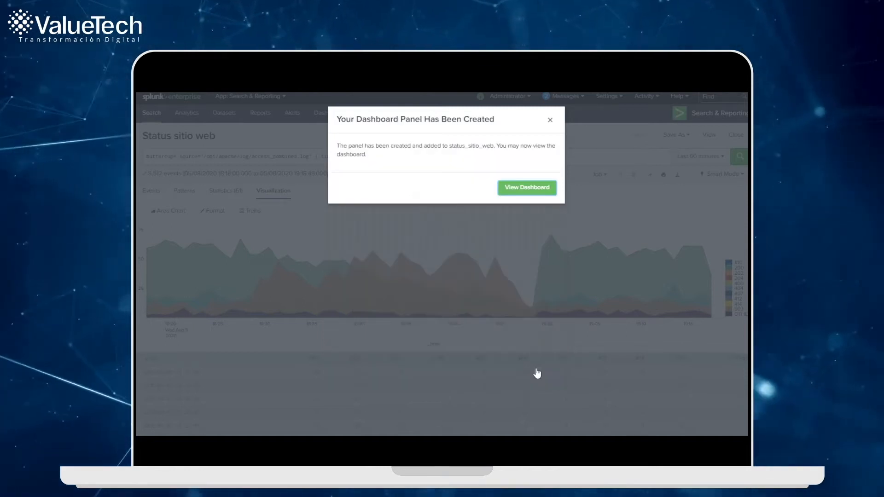
Step: View the new dashboard and make its chart panel taller
click(518, 189)
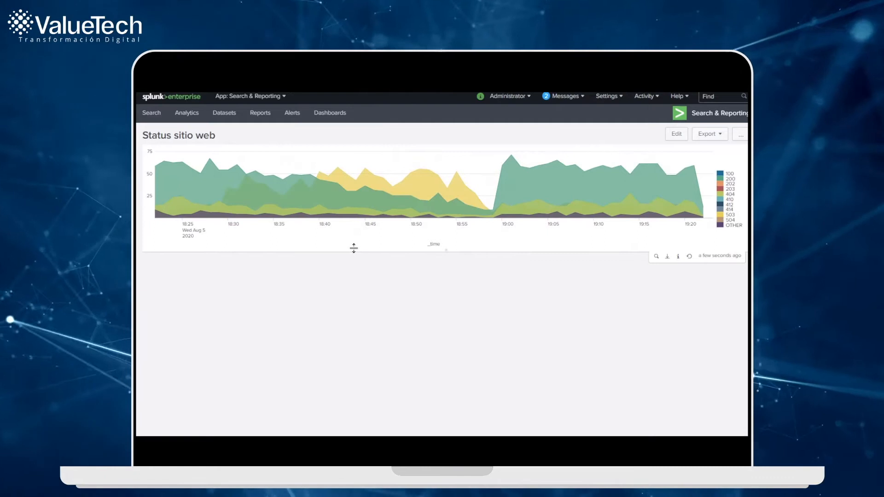
drag(436, 247, 438, 317)
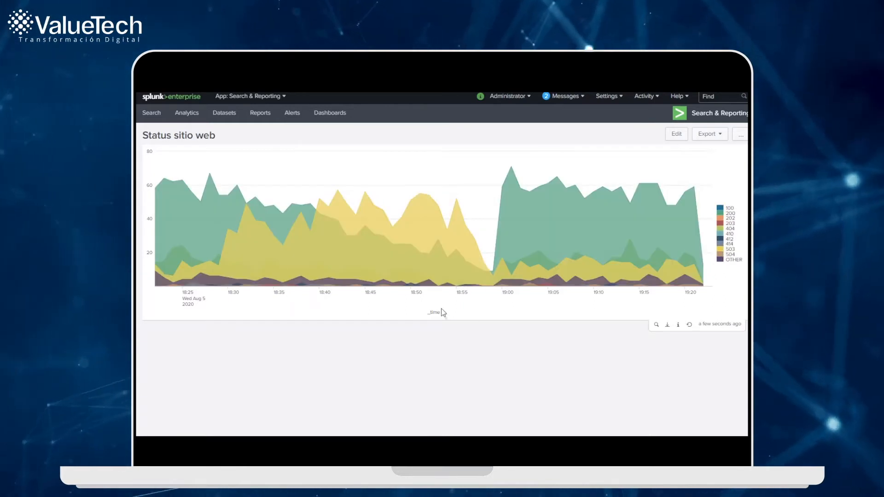
Step: Edit the dashboard and set the area chart's stack mode to stacked in the visualization format
click(675, 135)
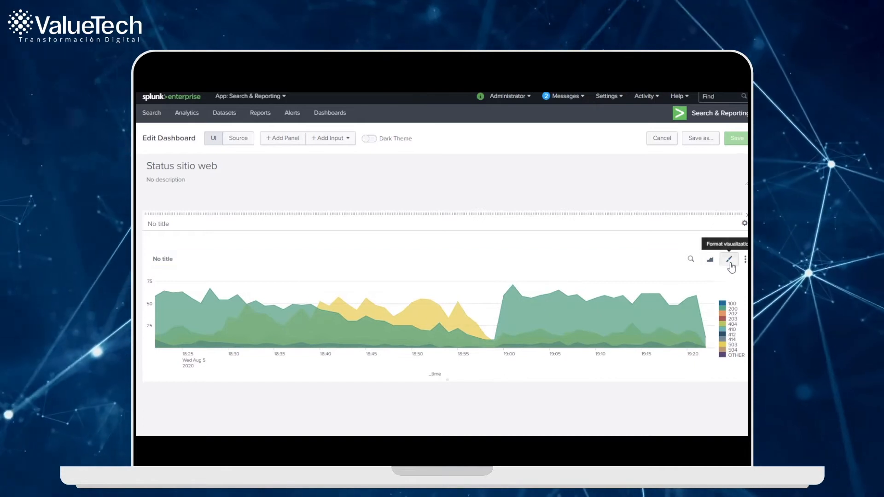
click(716, 265)
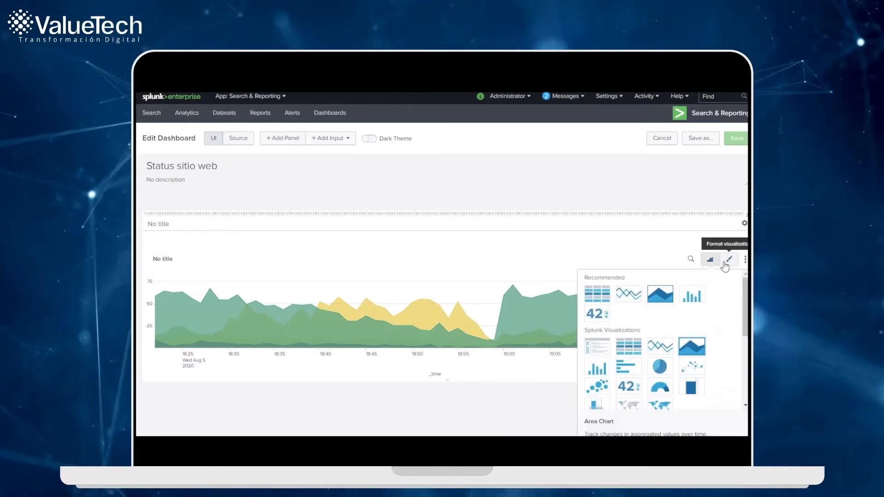
click(729, 261)
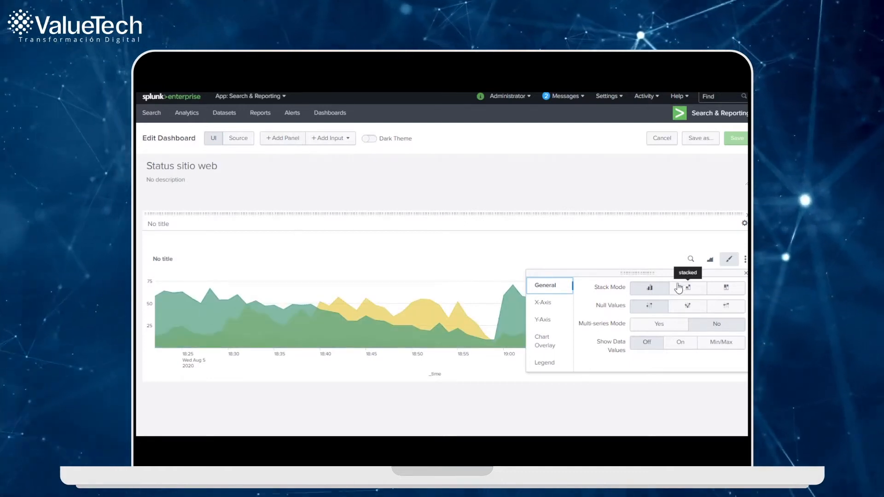
click(683, 290)
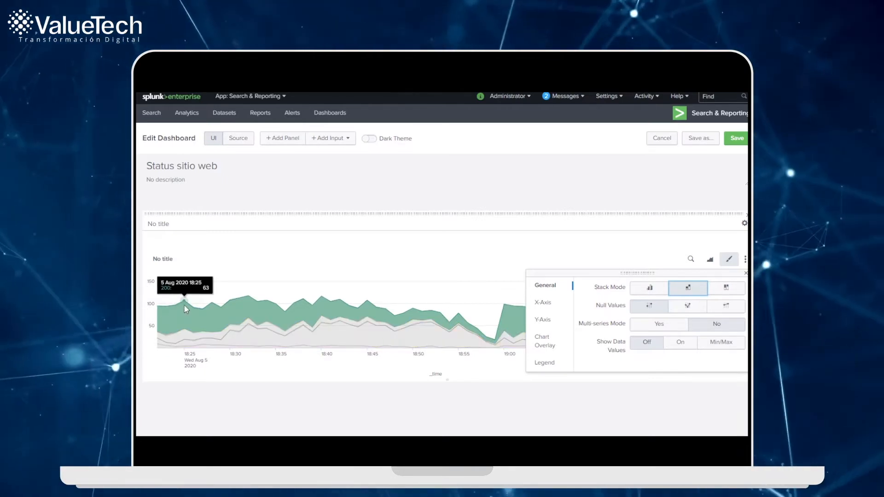
mouse_move(184, 334)
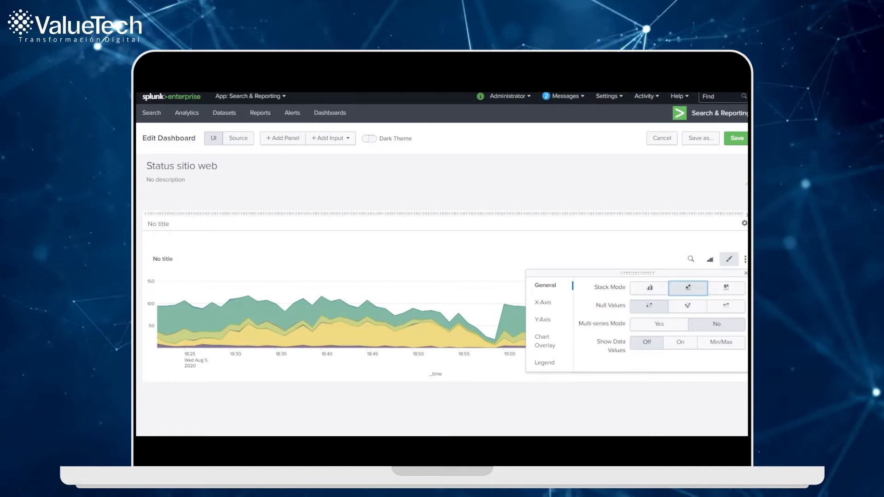
Step: Move the format settings window clear of the chart and set the X-axis title to None
drag(665, 270, 595, 137)
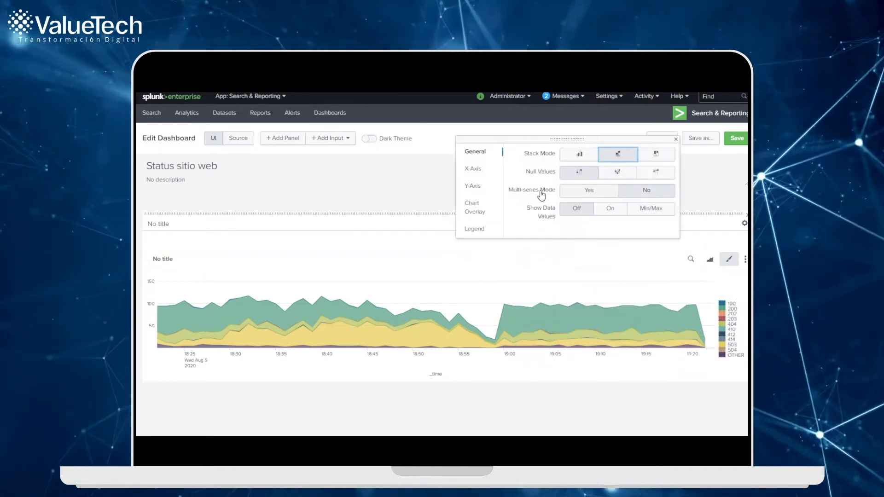
click(474, 168)
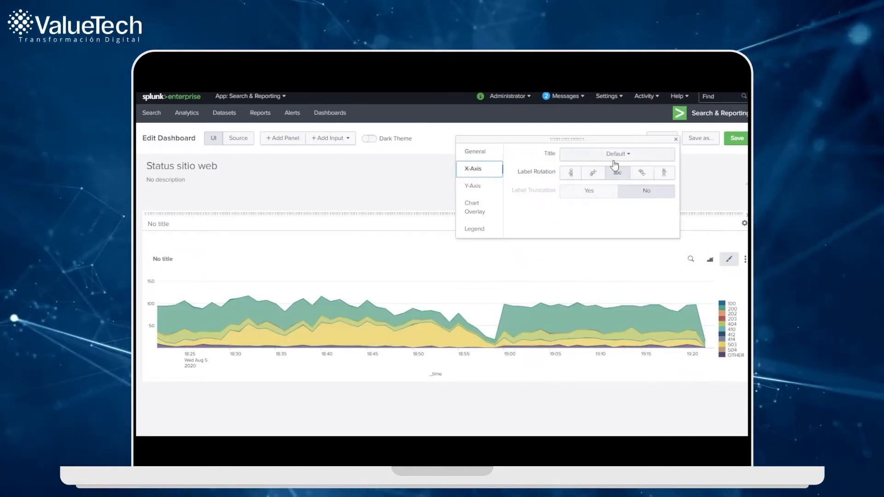
click(616, 154)
click(614, 199)
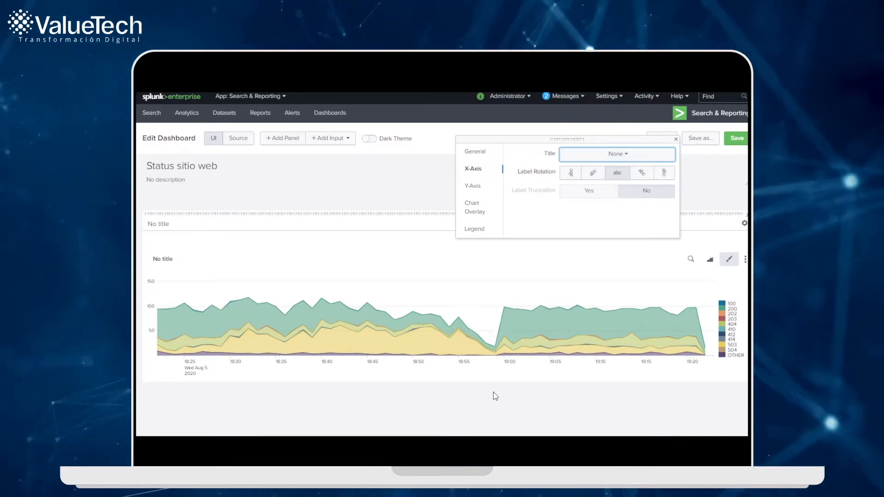
Step: Review the Y-axis and chart overlay settings, set the legend position to Bottom and save the dashboard
click(477, 187)
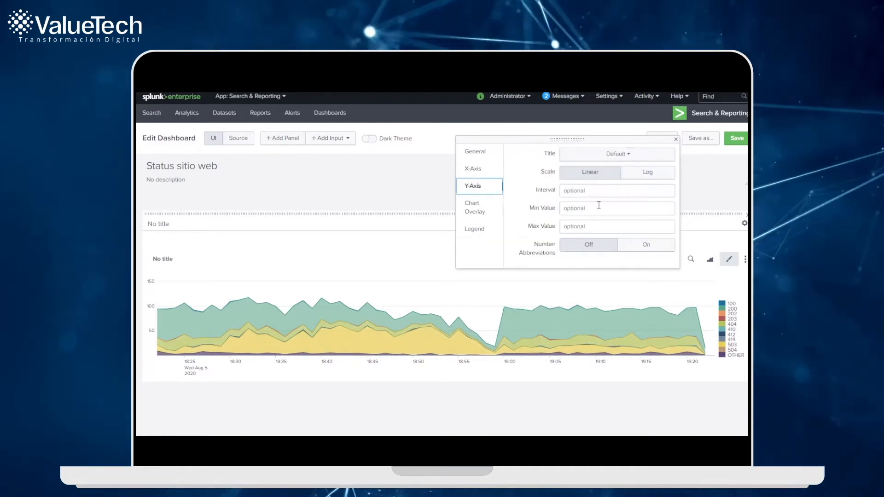
click(479, 209)
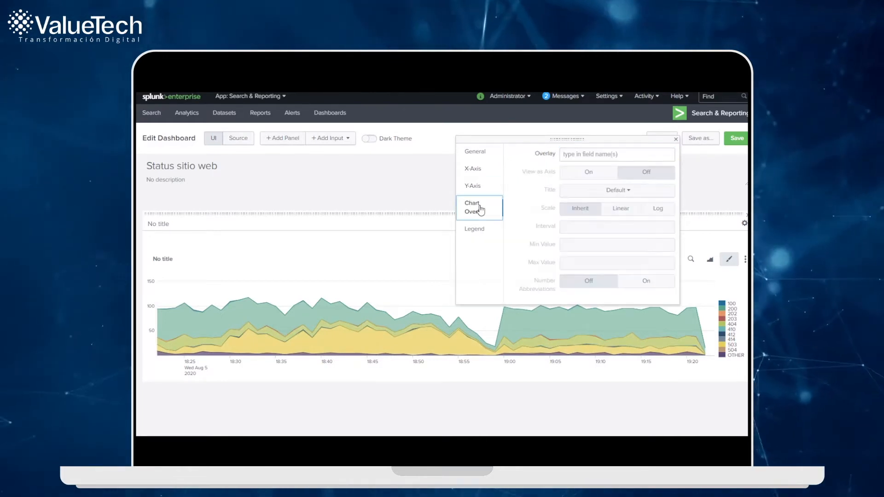
click(480, 230)
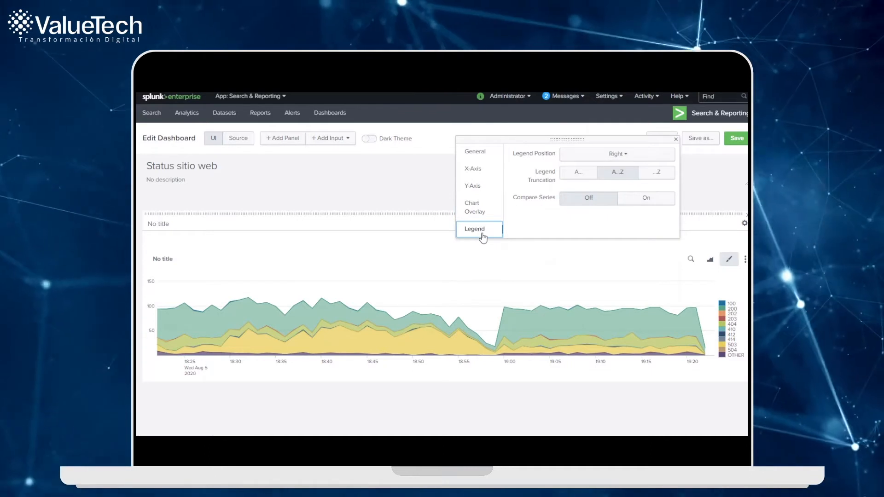
click(624, 156)
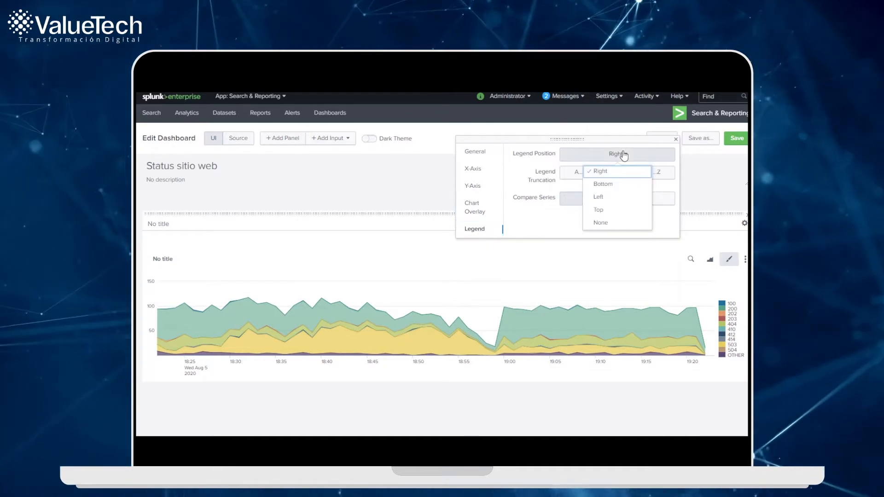
click(610, 188)
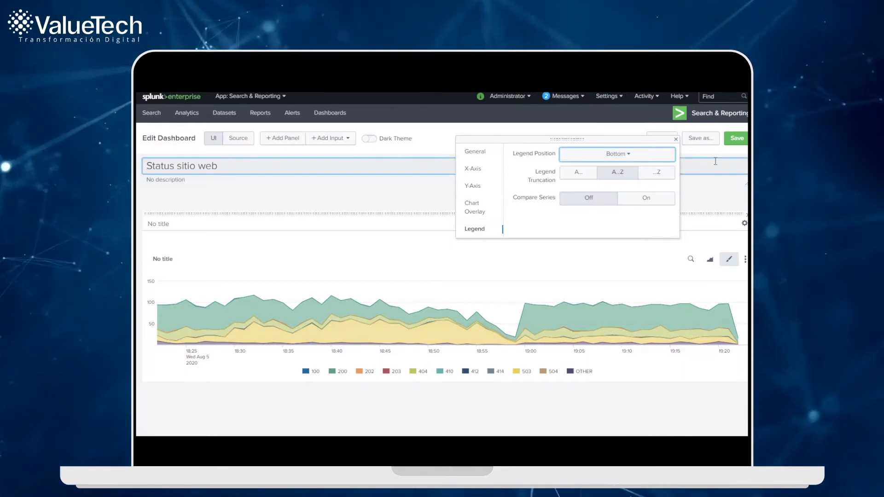
click(737, 138)
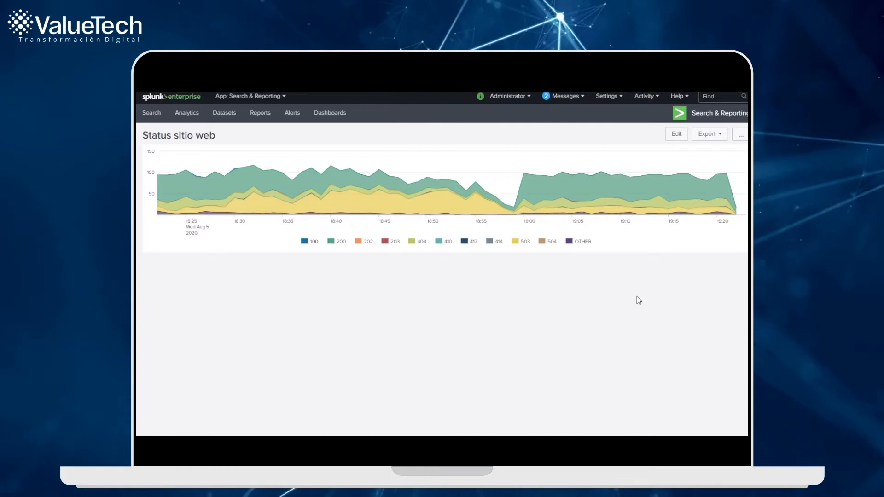
Step: Reopen the dashboard for editing and add a Time input above the chart panel
click(677, 134)
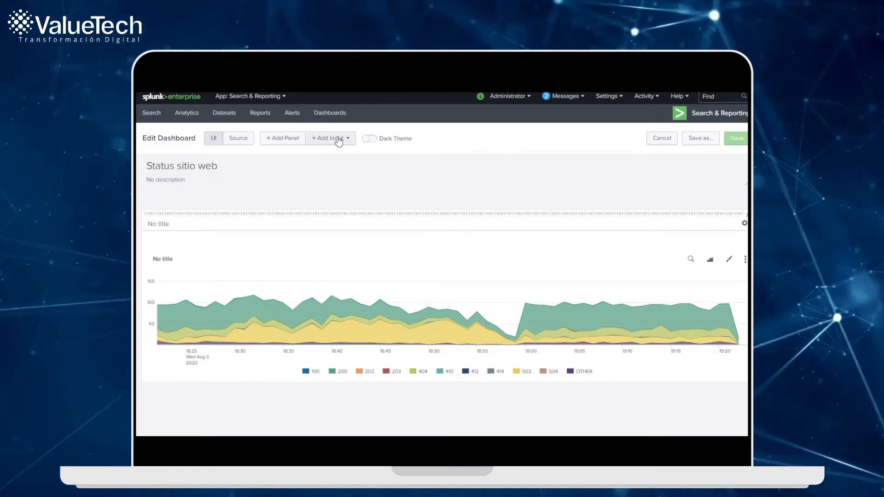
click(338, 140)
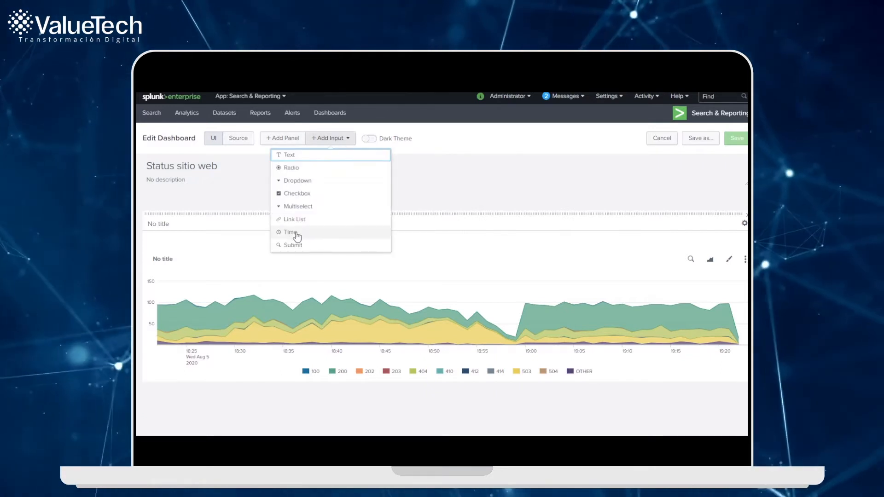
click(297, 235)
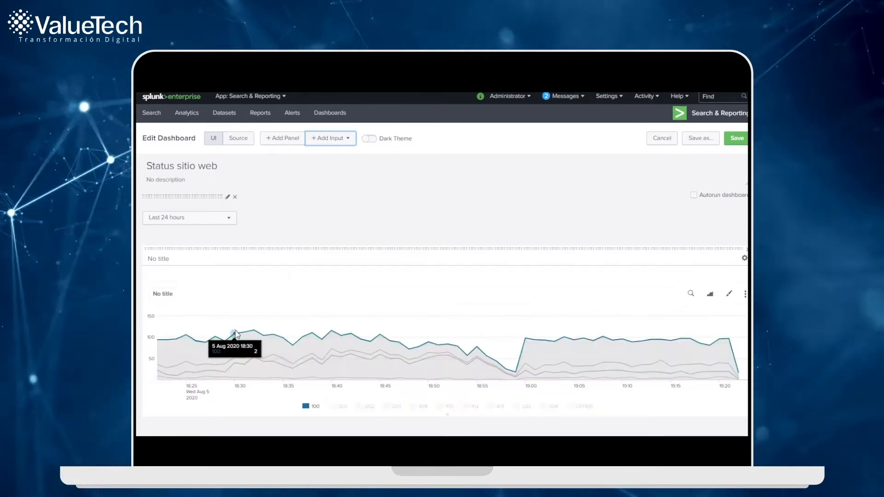
click(334, 138)
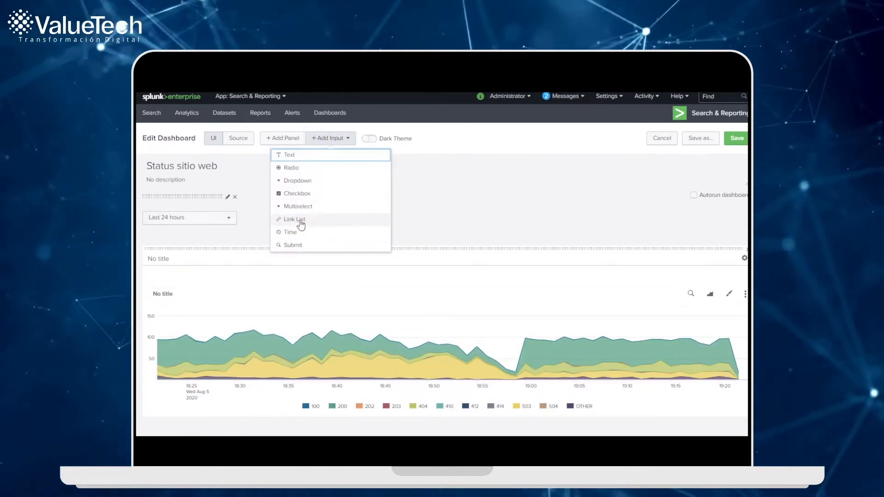
click(249, 185)
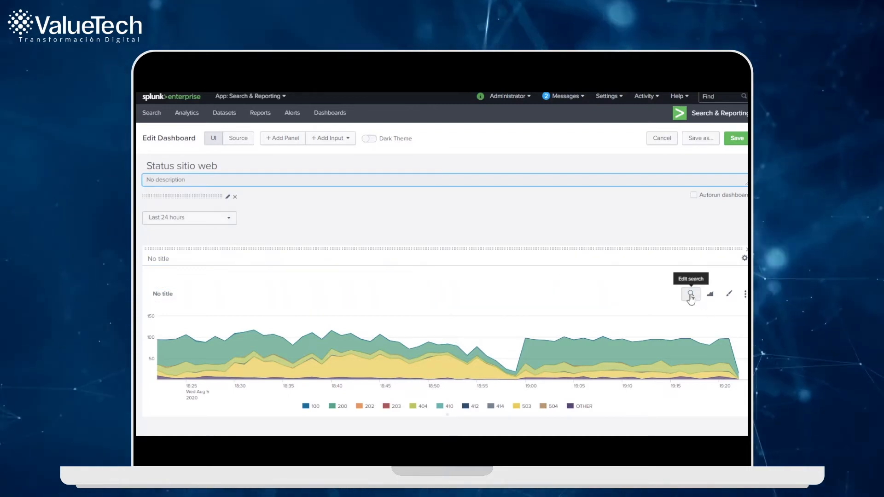
Step: Edit the chart panel's search so that its time range uses Shared Time Picker (field1)
click(691, 293)
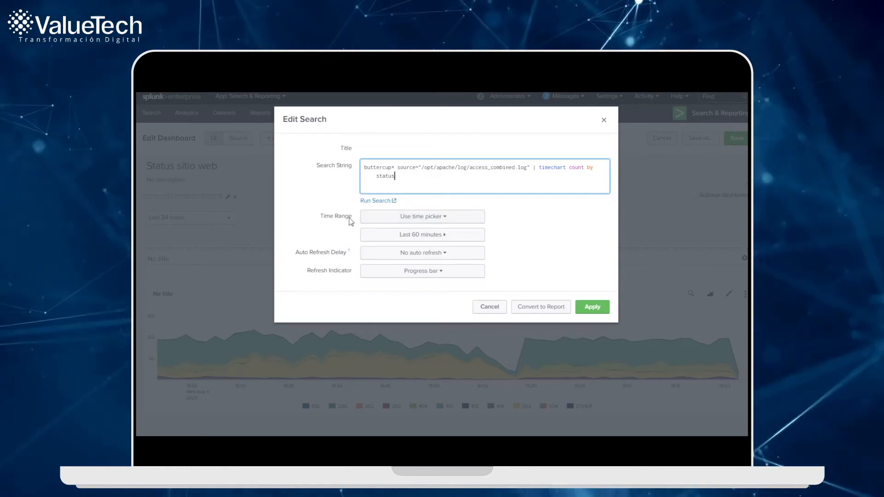
click(422, 216)
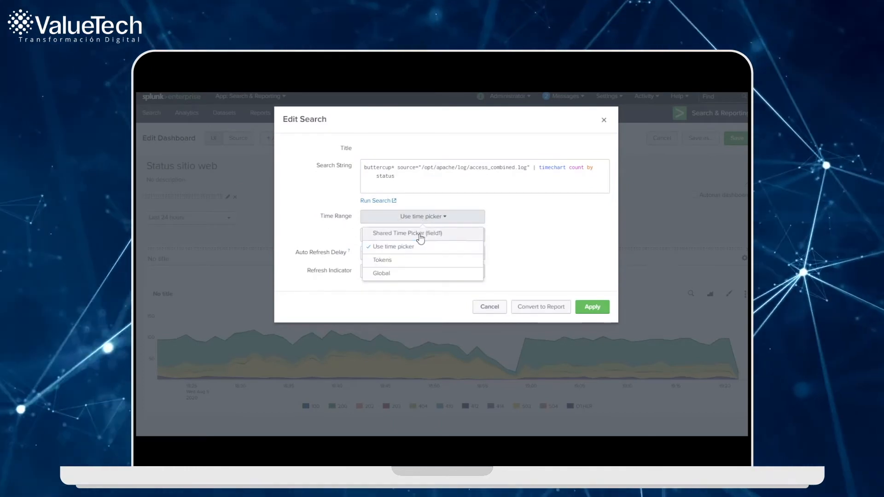
click(420, 234)
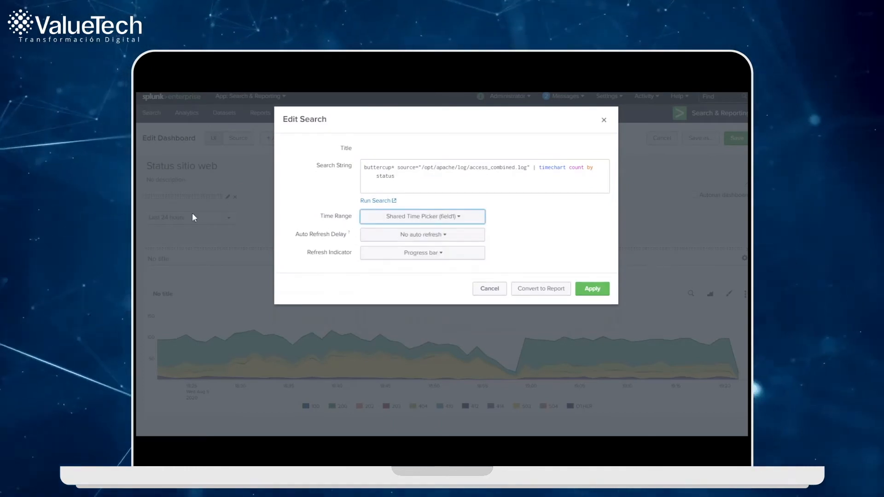
click(592, 289)
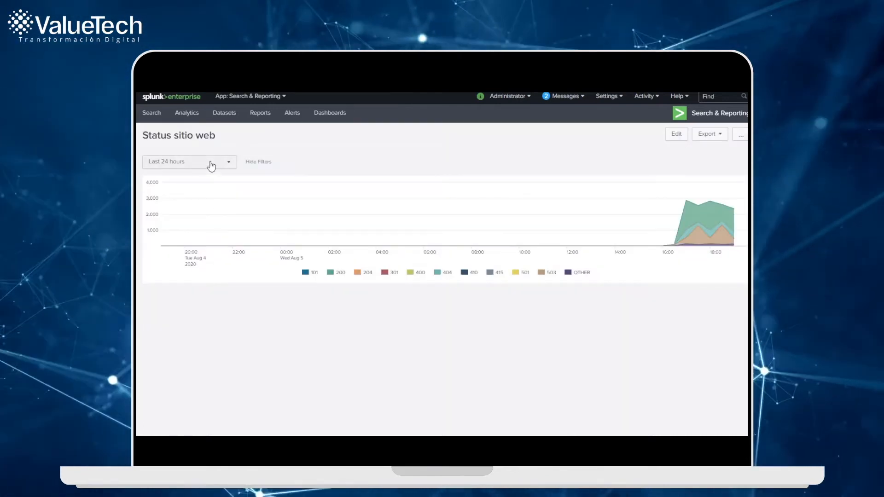
Step: Save the dashboard and try its time filter with Last 4 hours, finishing on Last 60 minutes
click(211, 163)
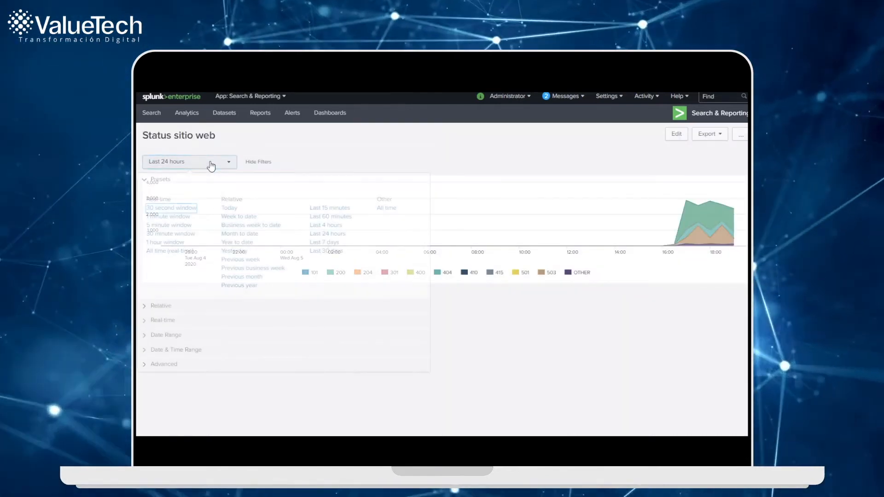
click(330, 225)
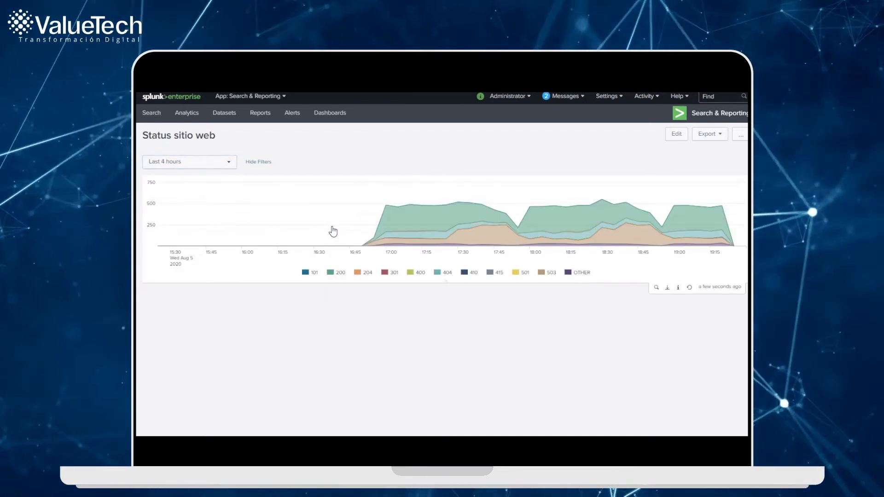
click(209, 164)
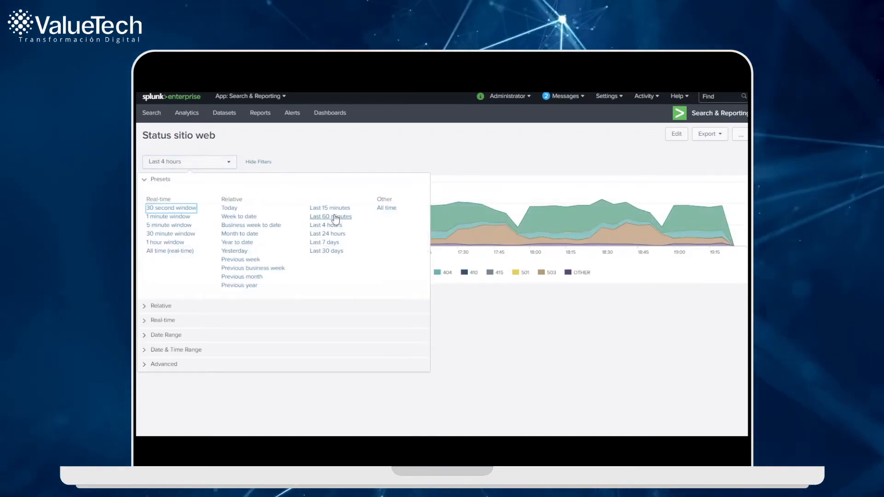
click(331, 218)
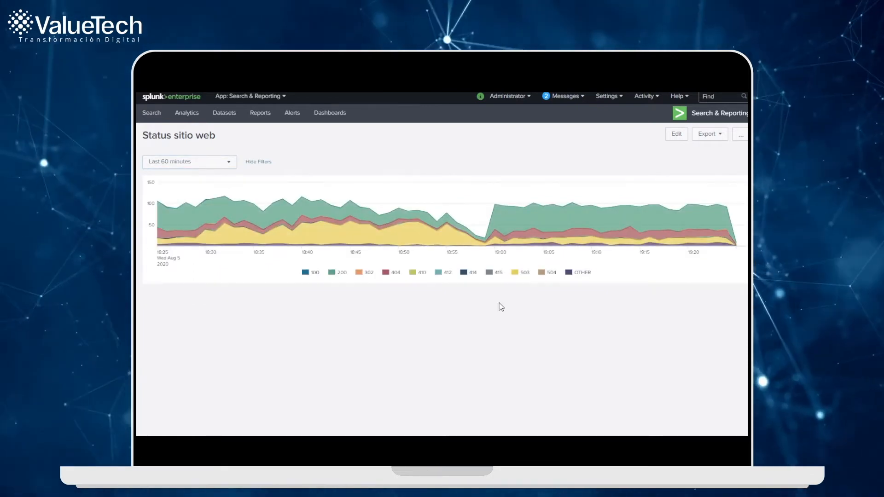
Step: Edit the dashboard again and add a Dropdown input beside the time filter
click(676, 134)
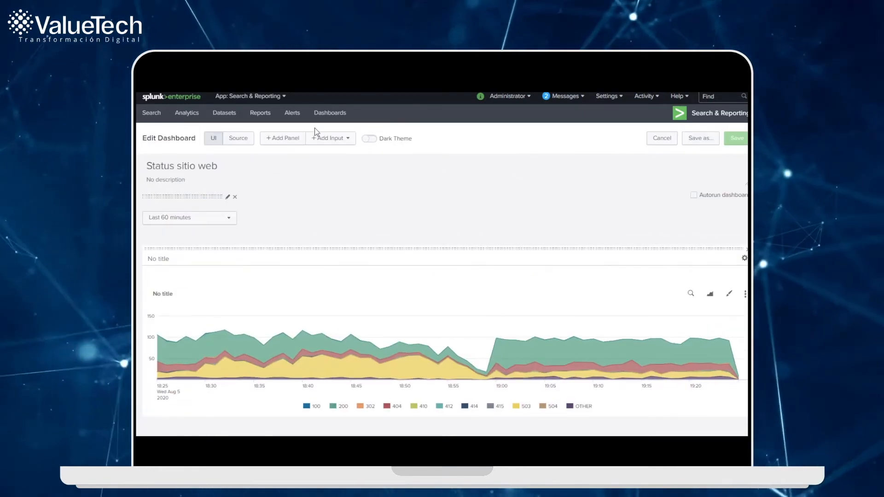
click(325, 137)
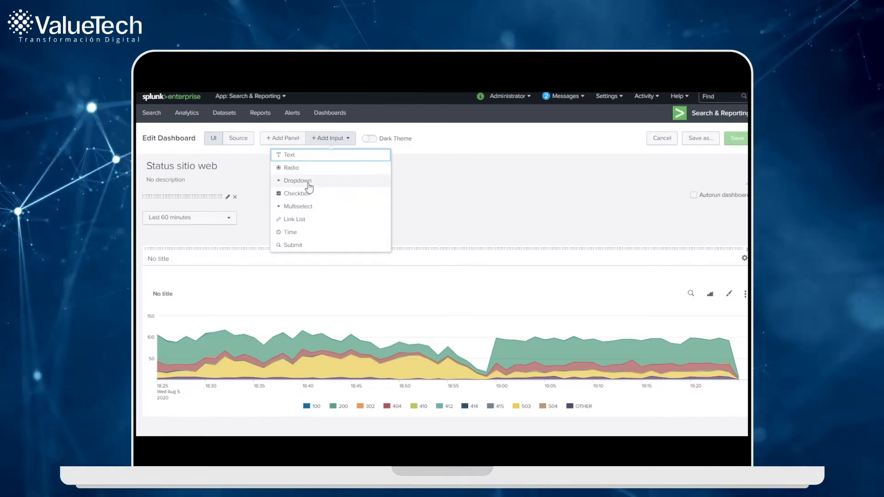
click(307, 185)
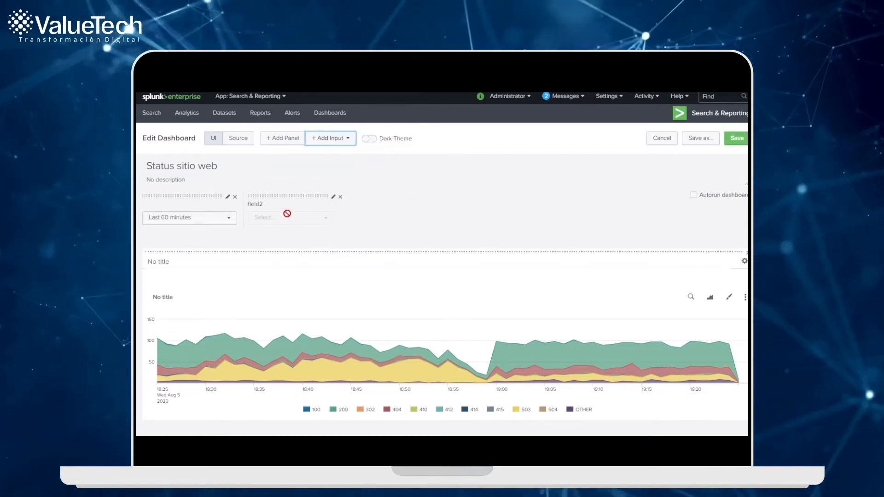
Step: Set the dropdown input's token to "status" and its label to "Status"
click(332, 198)
double_click(346, 288)
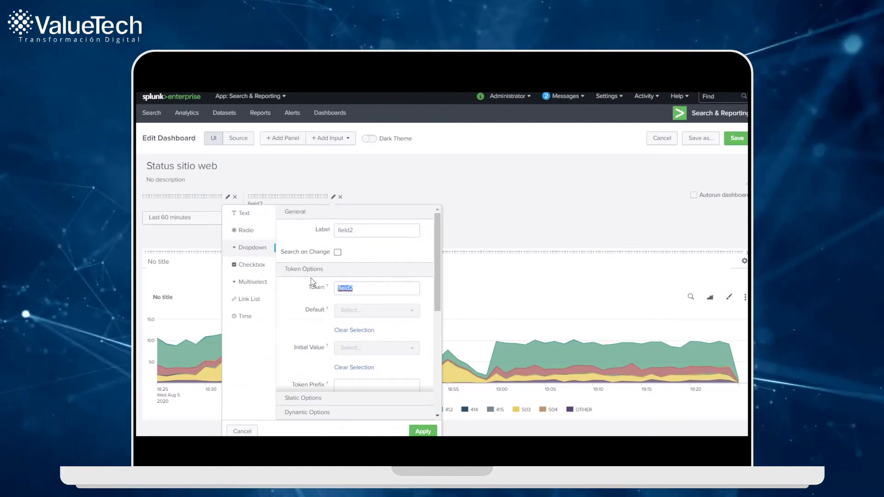
text(status)
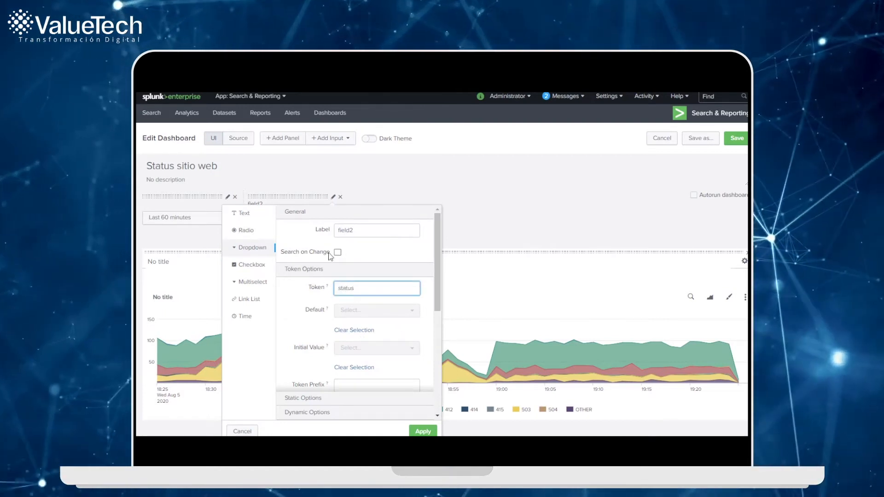
click(321, 232)
text(S)
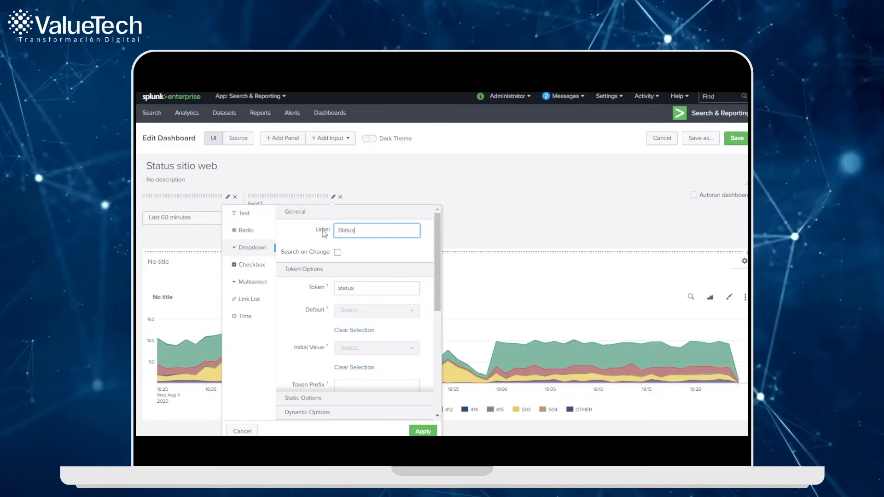
text(tatus)
Step: Define the dropdown's first static option with the name "Pagina no encontrada" and the value 404
scroll(391, 305, down, 6)
click(330, 271)
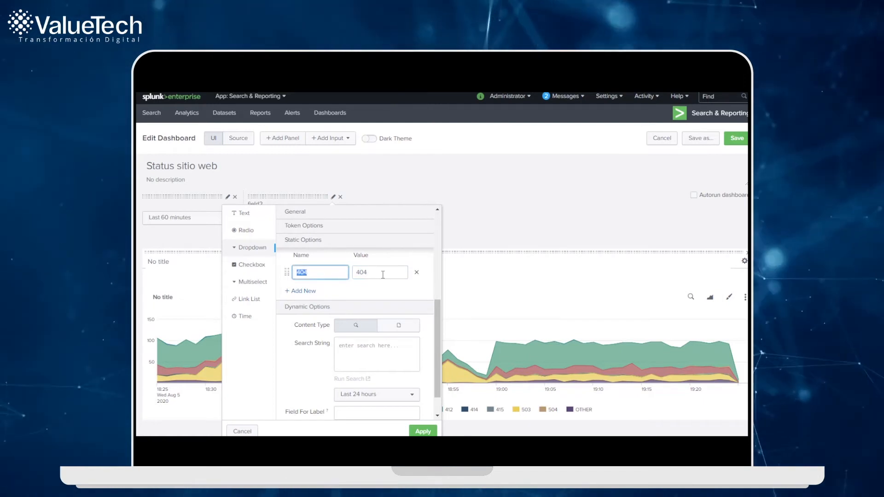
text(Pagia)
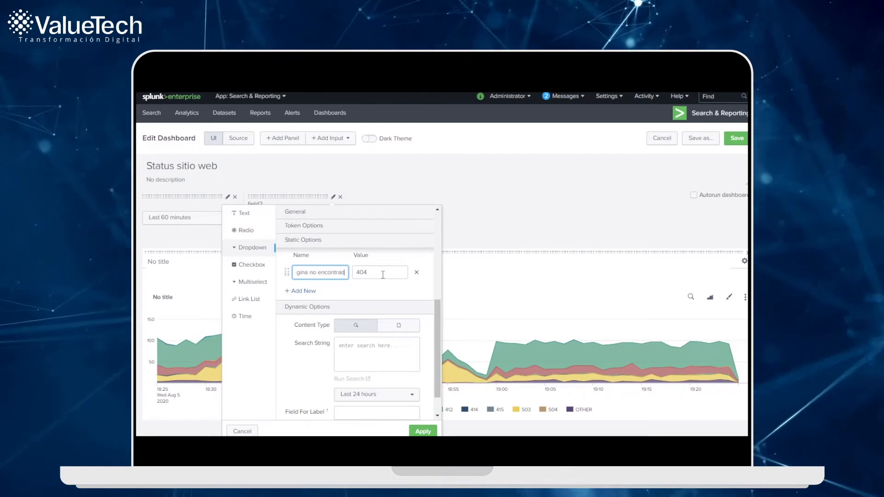
Step: Add a second static option to the dropdown with the name "Pagina OK" and the value 200
click(305, 292)
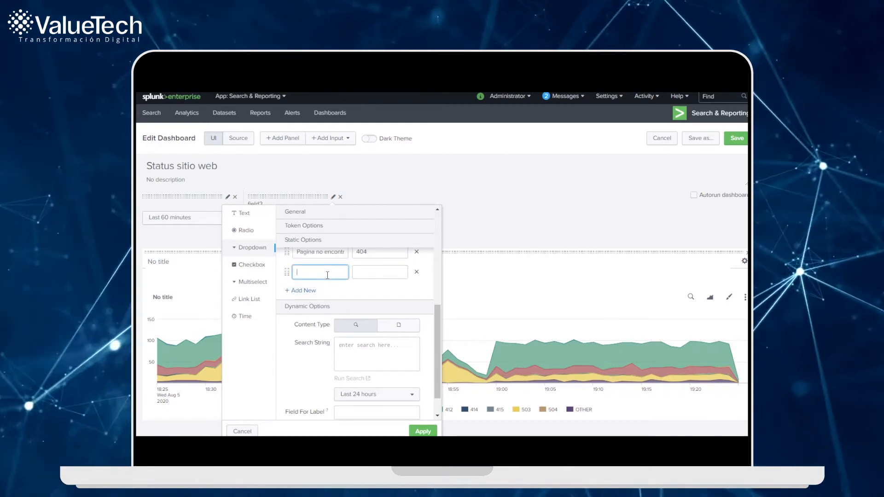
text(200)
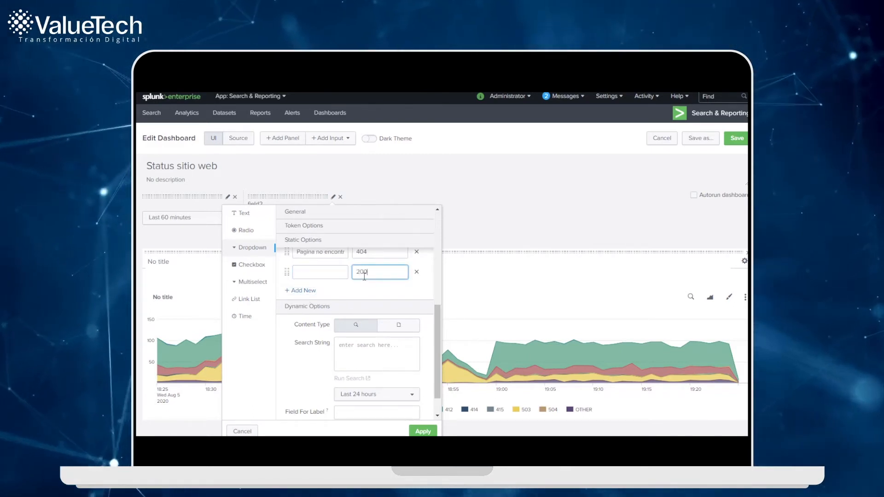
click(330, 273)
text(Pagina OK)
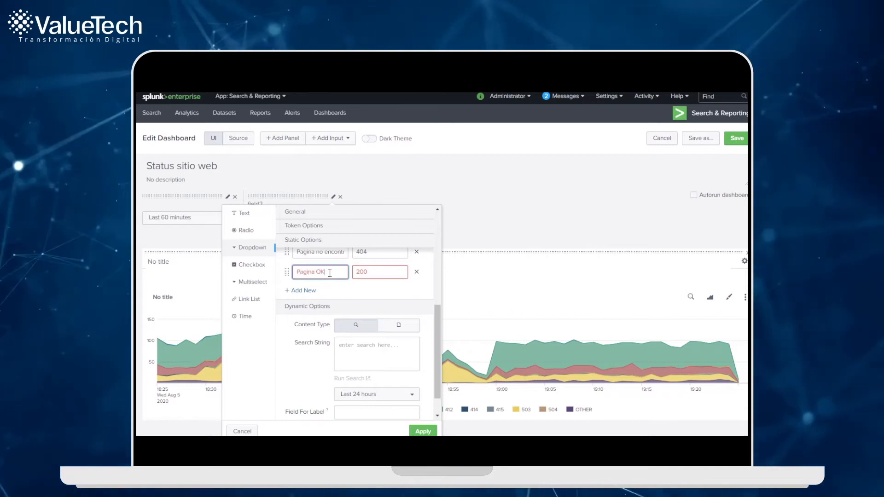
scroll(426, 321, up, 2)
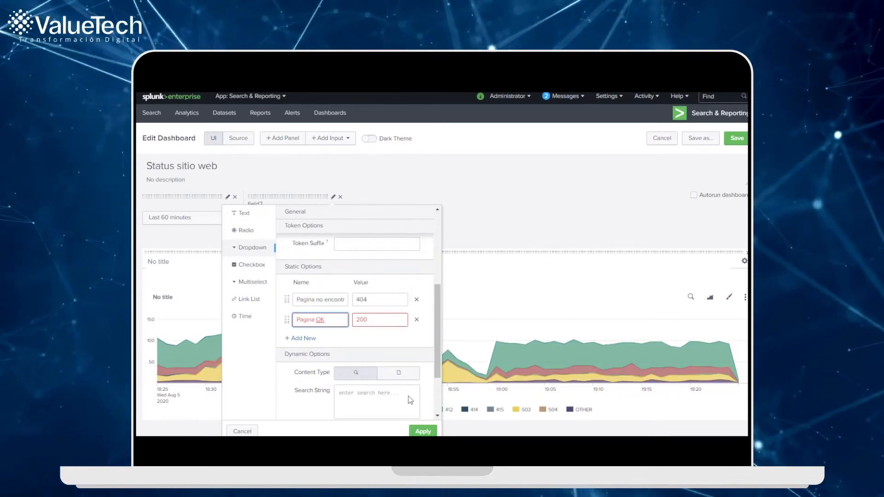
scroll(341, 318, up, 3)
scroll(340, 316, down, 3)
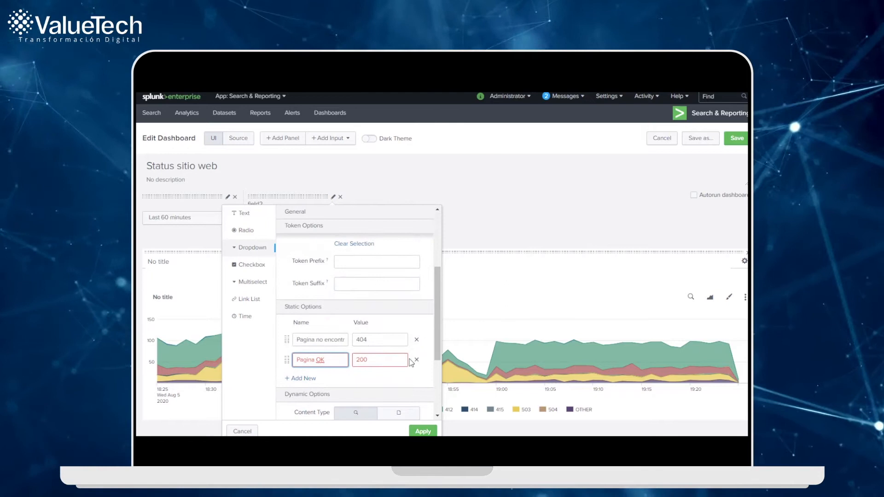
Step: Apply the Status dropdown's settings and open its list to check the available options
click(425, 432)
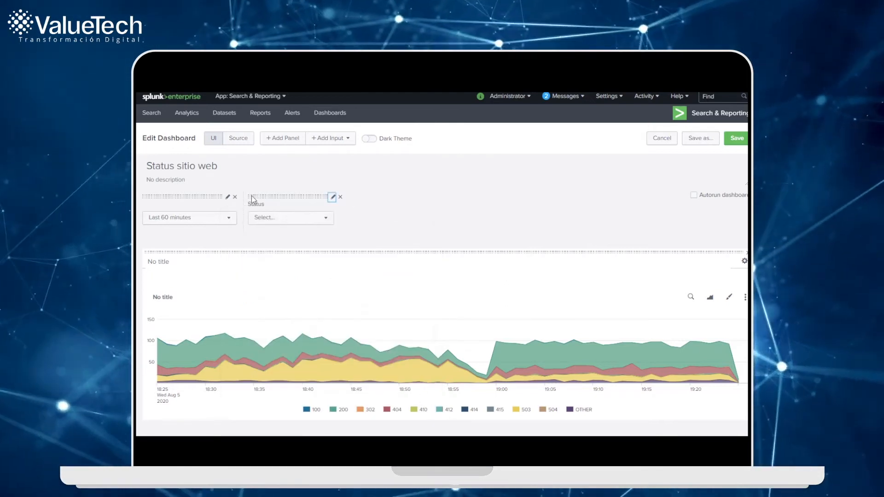
click(286, 222)
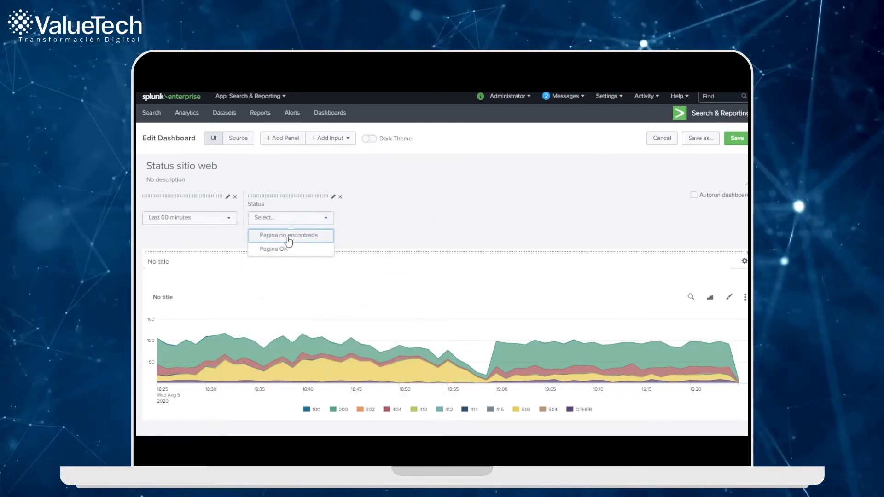
Step: Add the filter status=$status$ before the timechart command in the panel's search string and apply the edited search
click(691, 297)
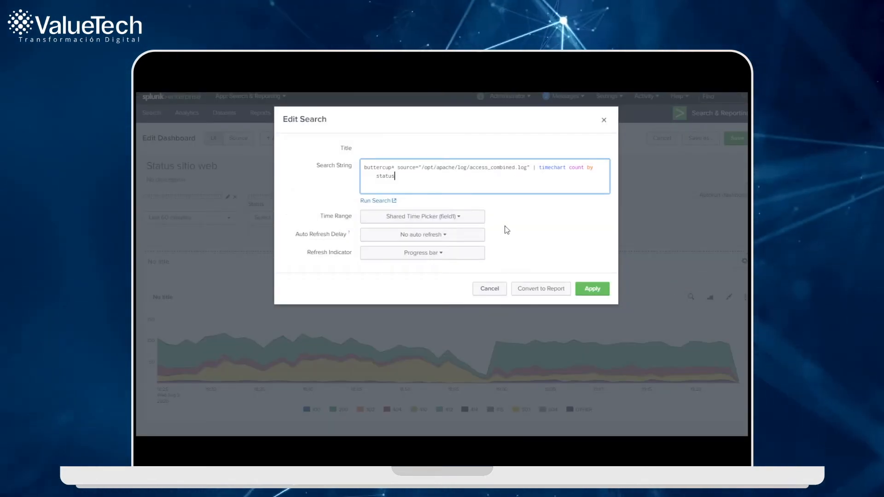
click(533, 168)
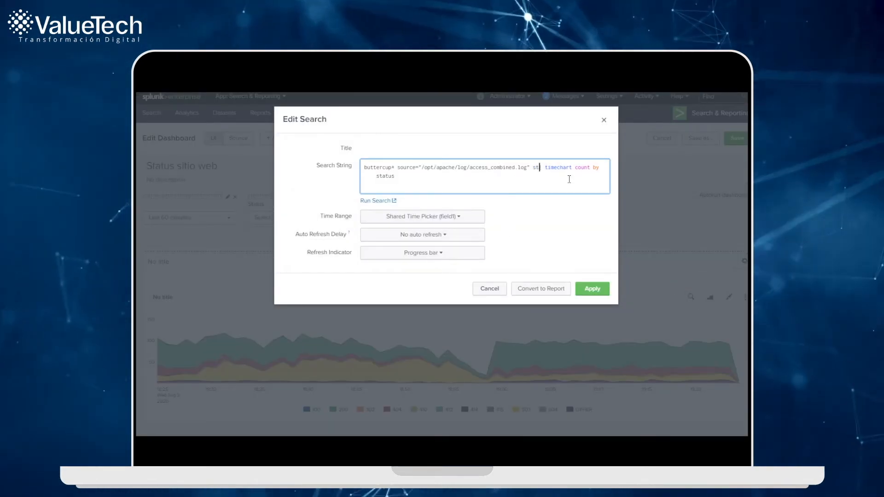
text(=$)
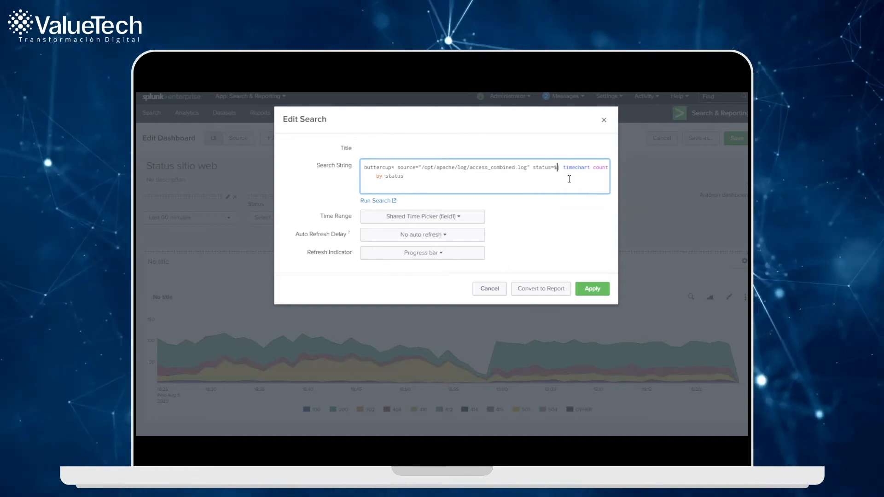
text(status$)
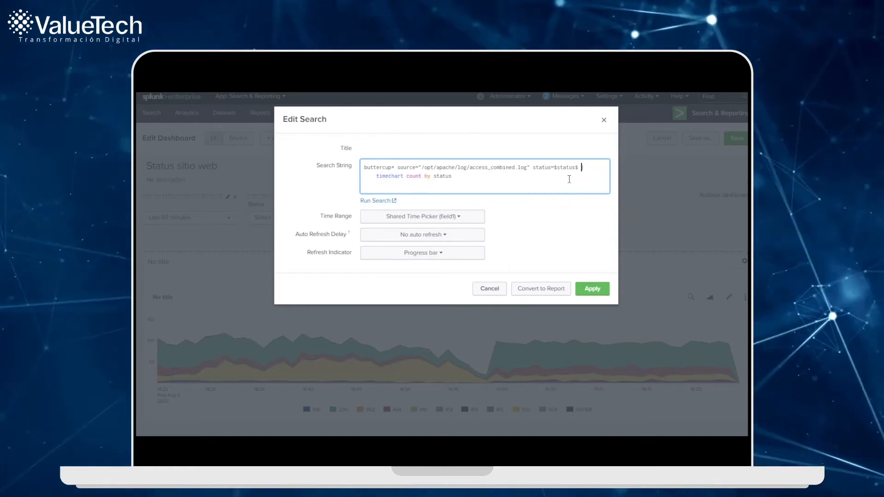
drag(554, 167, 534, 167)
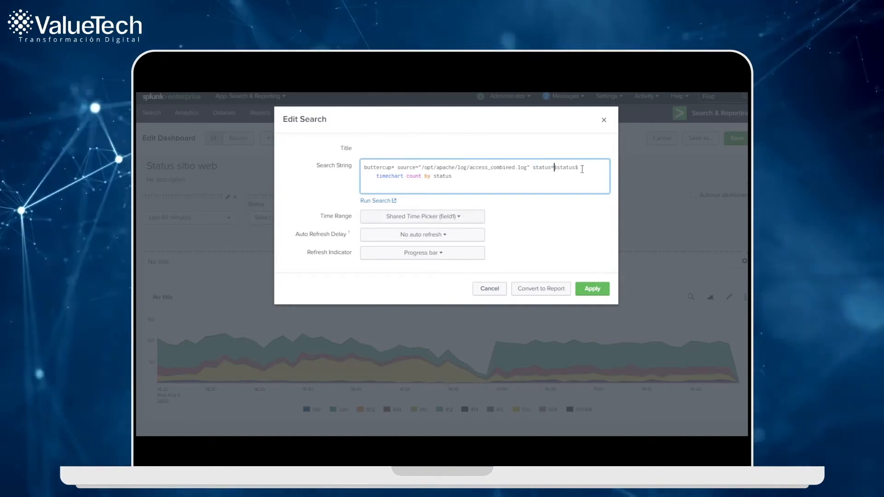
drag(579, 168, 554, 165)
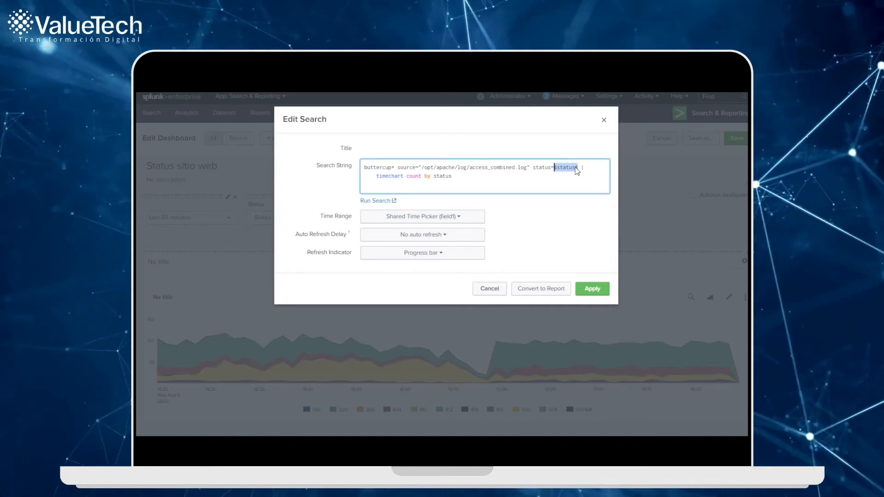
click(591, 289)
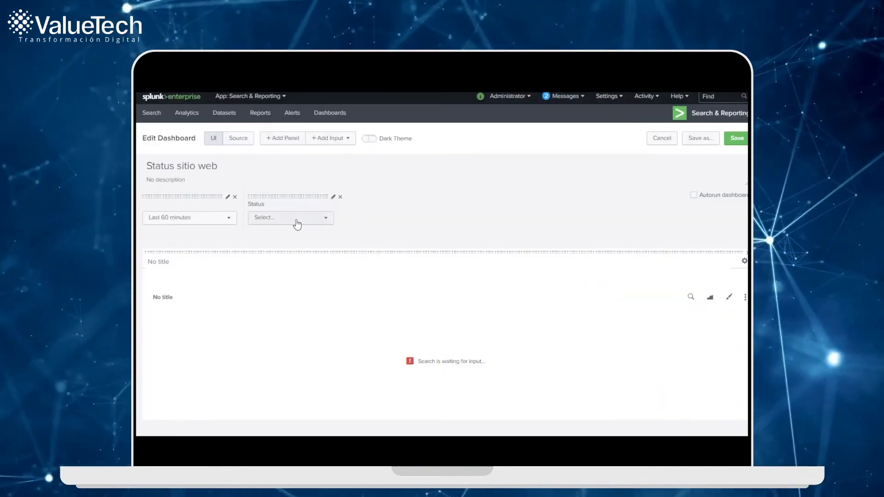
Step: Test the Status filter on the chart with "Pagina no encontrada" and with "Pagina OK"
click(296, 221)
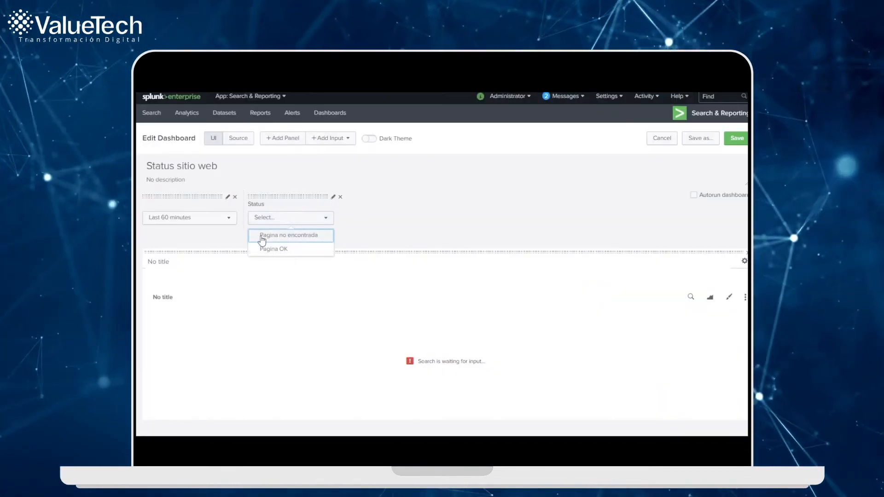
click(317, 238)
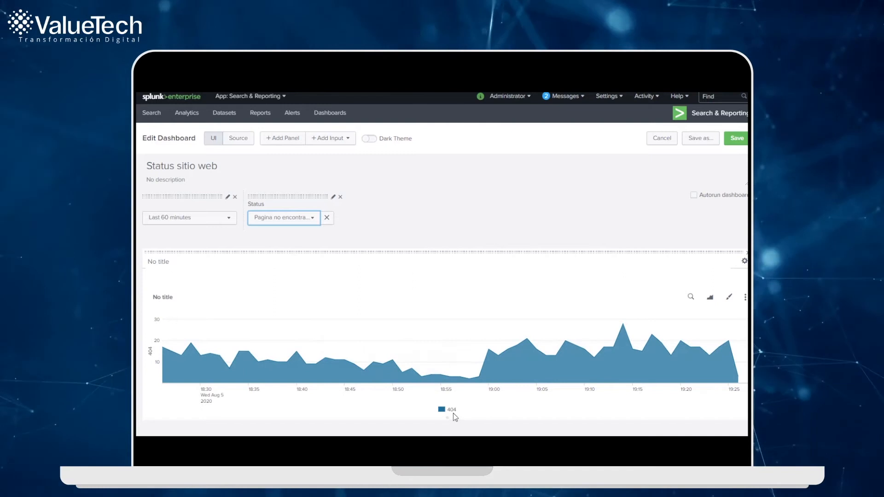
click(287, 216)
click(283, 252)
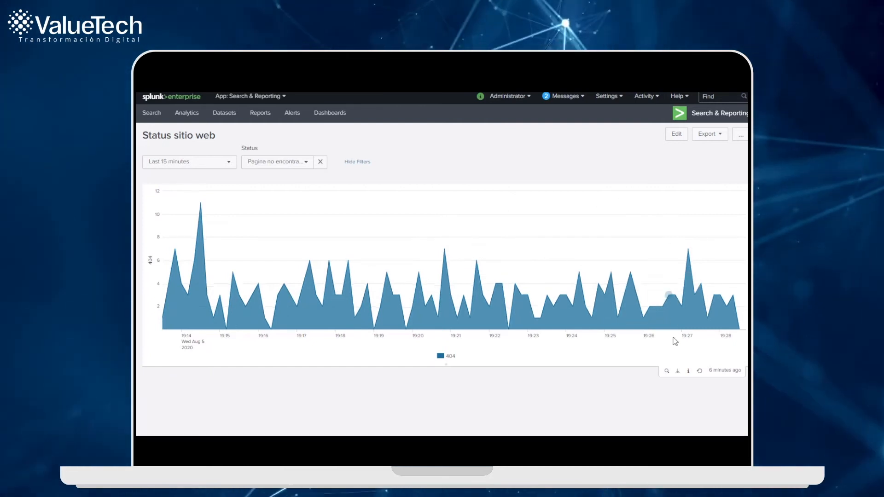
Step: Open the 404 chart's underlying search in Verbose Mode and display its raw events
click(667, 371)
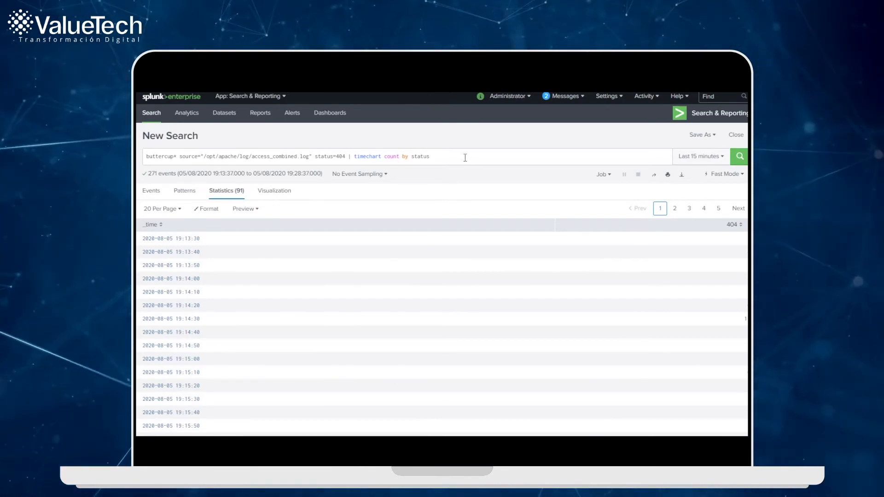
click(722, 173)
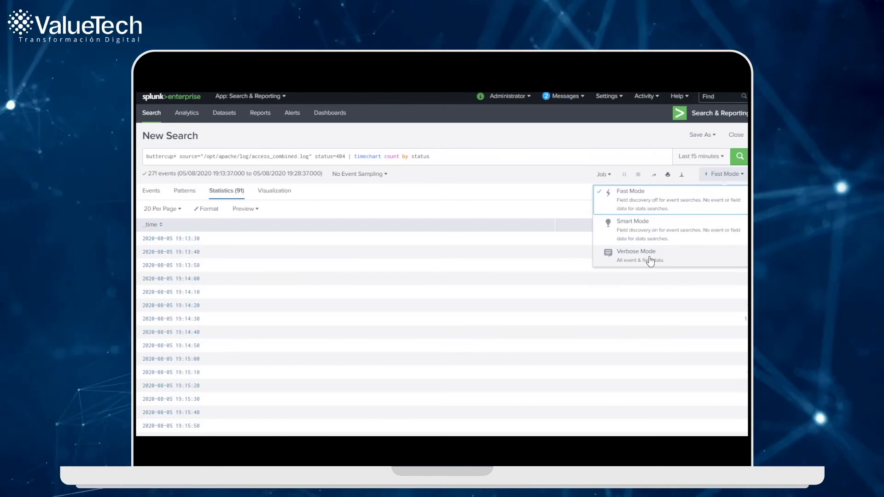
click(650, 260)
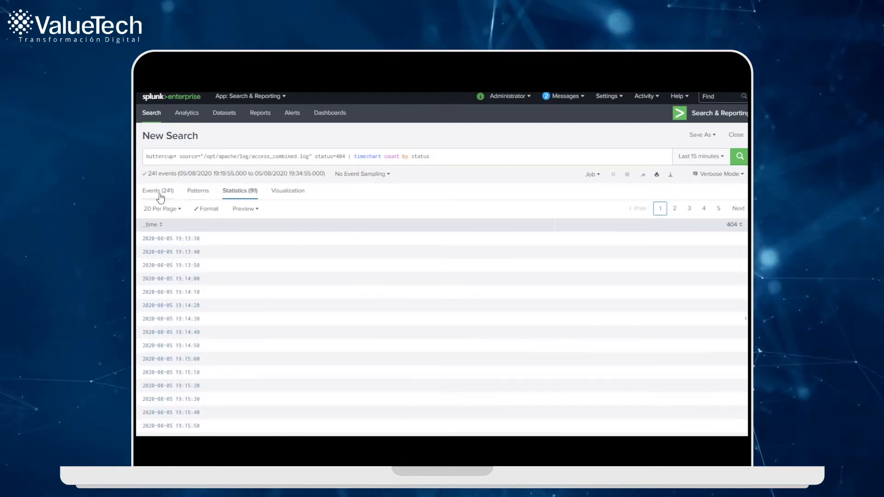
click(159, 195)
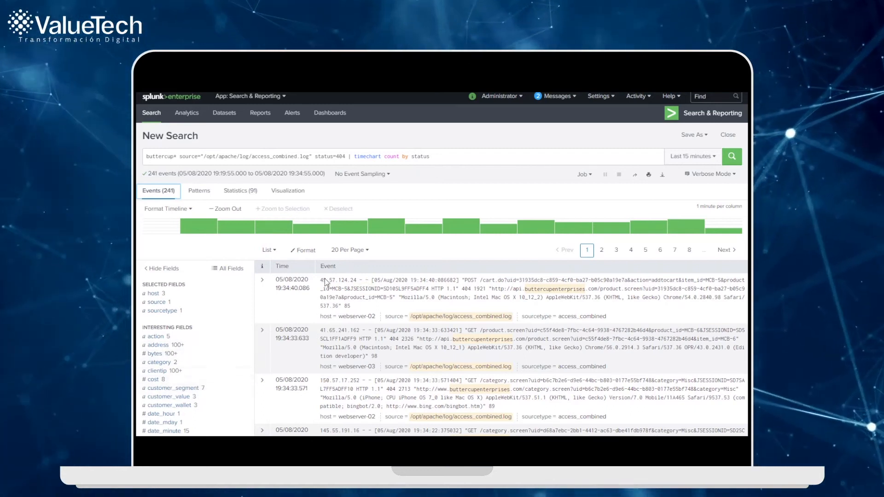
Step: Examine the value distribution of the customer_segment field for the 404 events
click(189, 390)
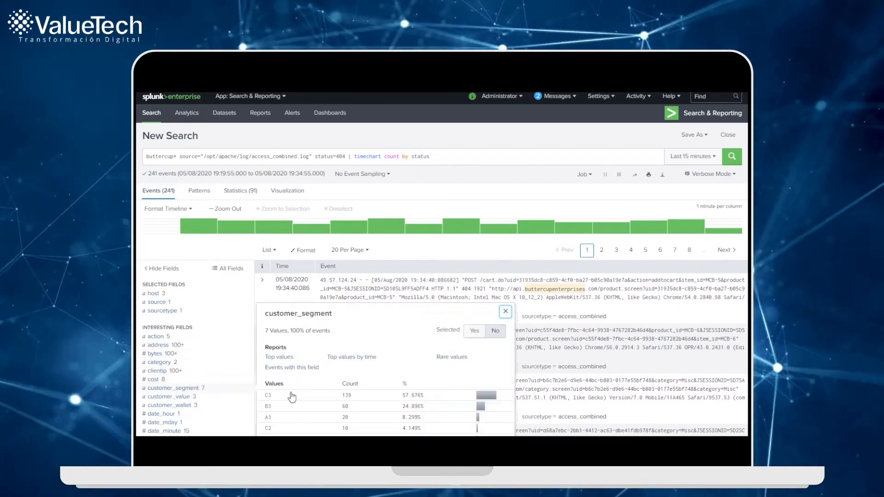
scroll(295, 392, down, 3)
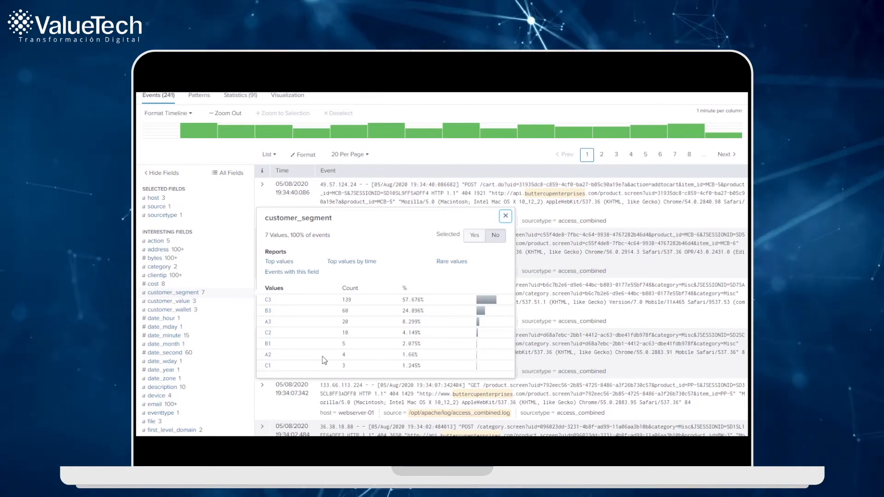
scroll(324, 361, up, 2)
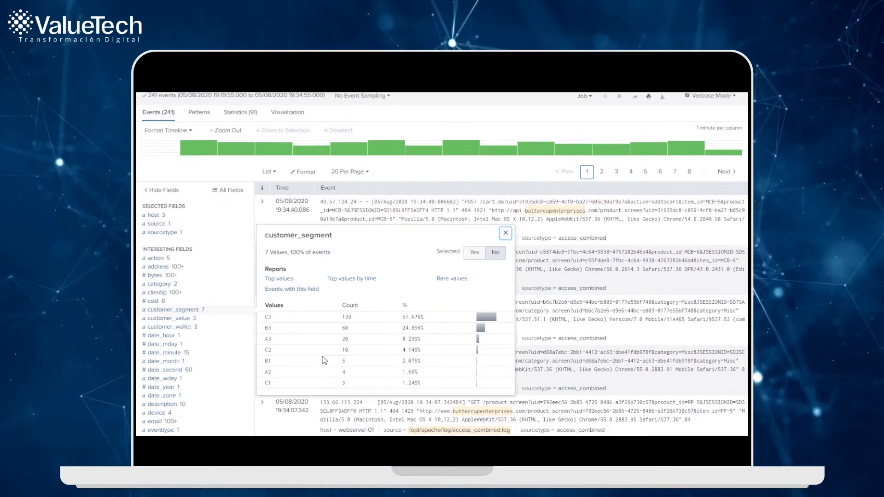
scroll(326, 332, down, 4)
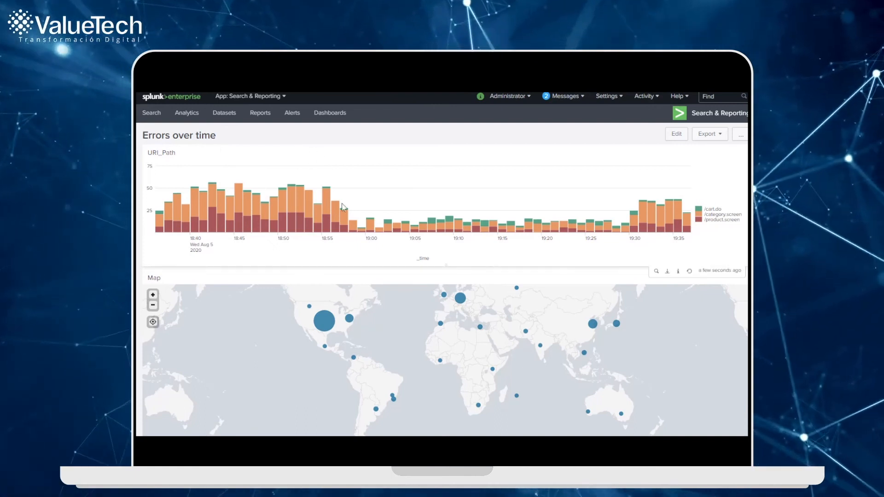
Step: Examine the Business Analytics dashboard's revenue and cost figures, transactions chart and real-time revenue chart
mouse_move(324, 349)
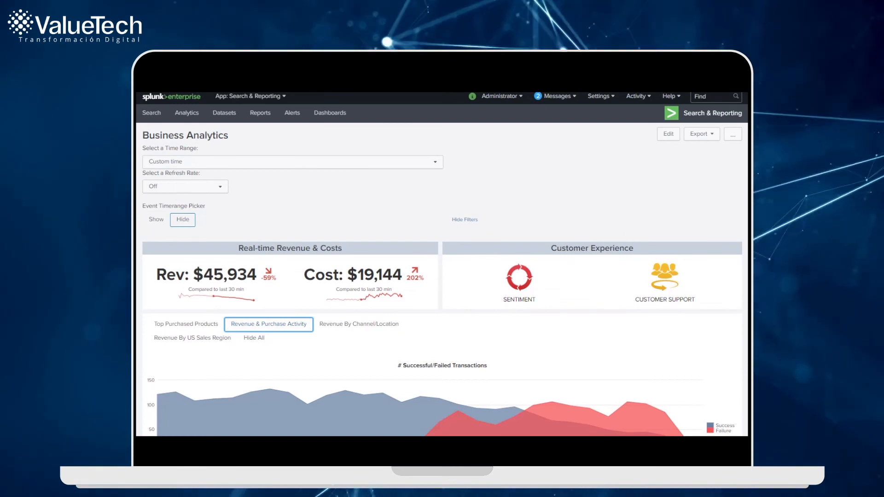
scroll(442, 264, down, 1)
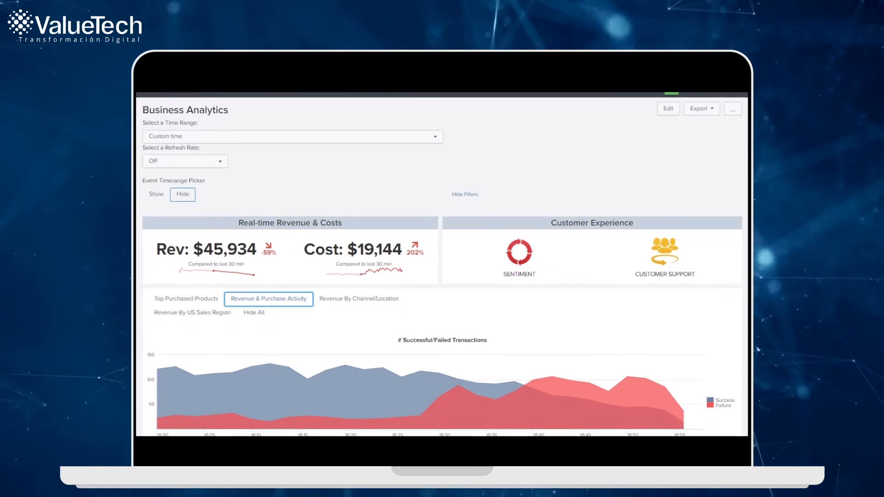
scroll(742, 200, down, 1)
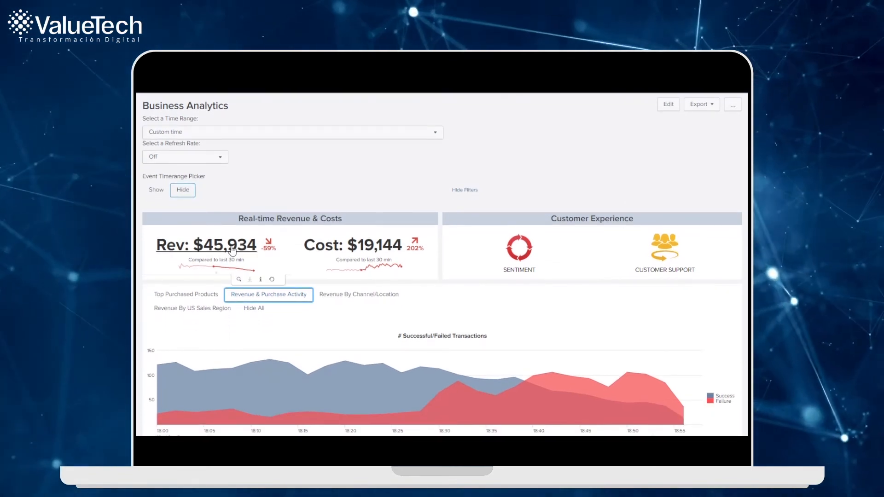
scroll(427, 313, down, 2)
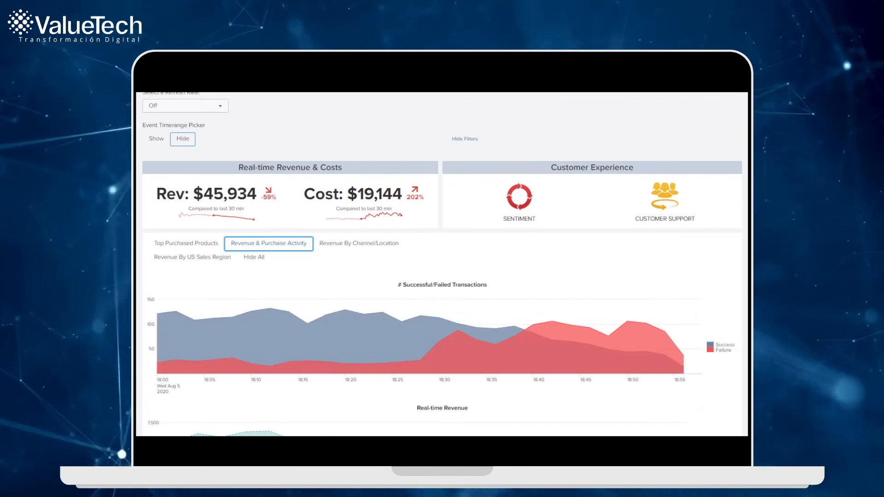
scroll(442, 295, down, 1)
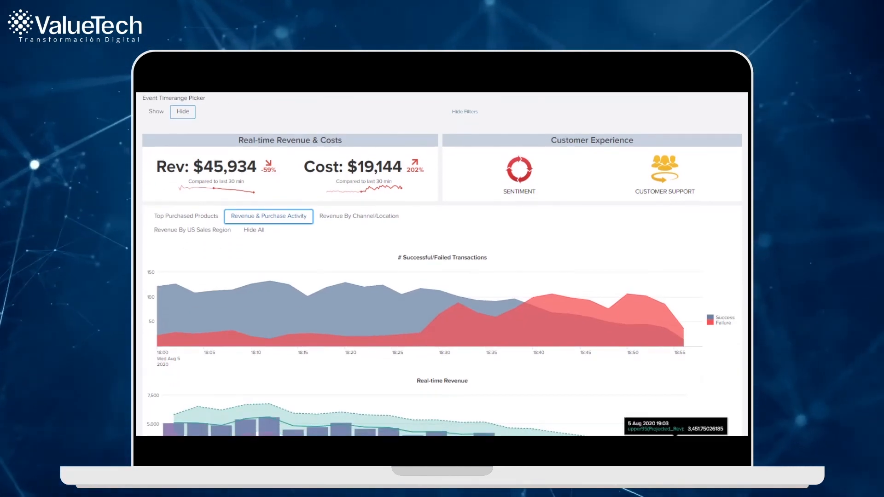
scroll(689, 434, down, 3)
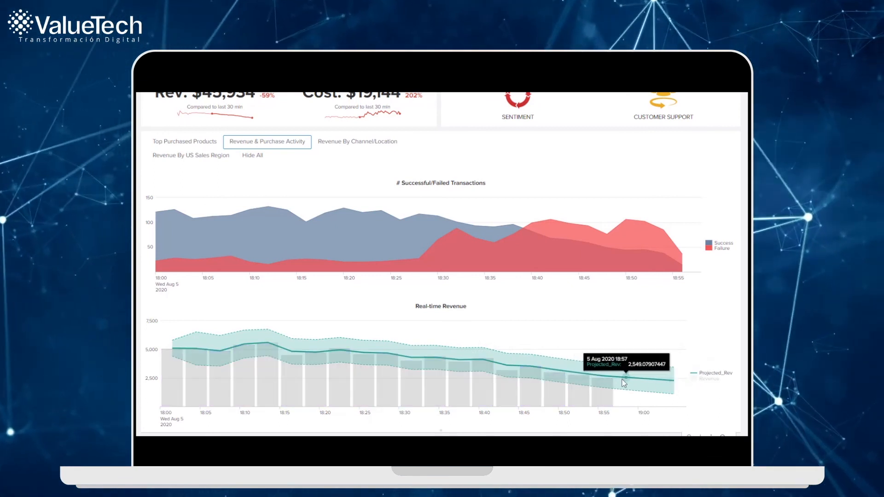
Step: Inspect the Failure and Success series separately in the Successful/Failed Transactions chart
click(721, 249)
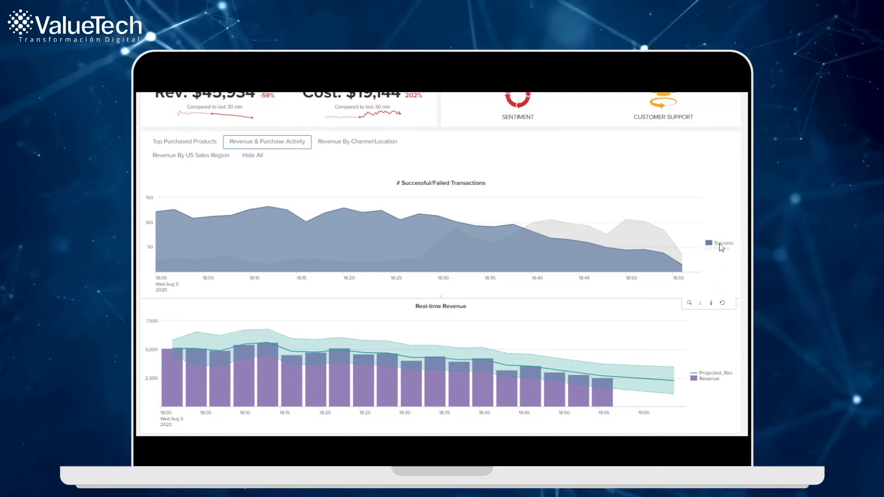
click(721, 247)
scroll(708, 253, up, 3)
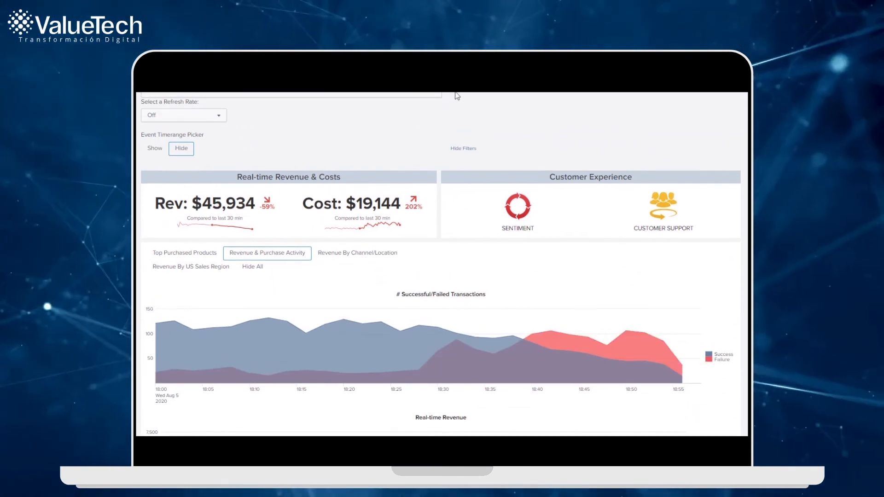
scroll(456, 95, up, 2)
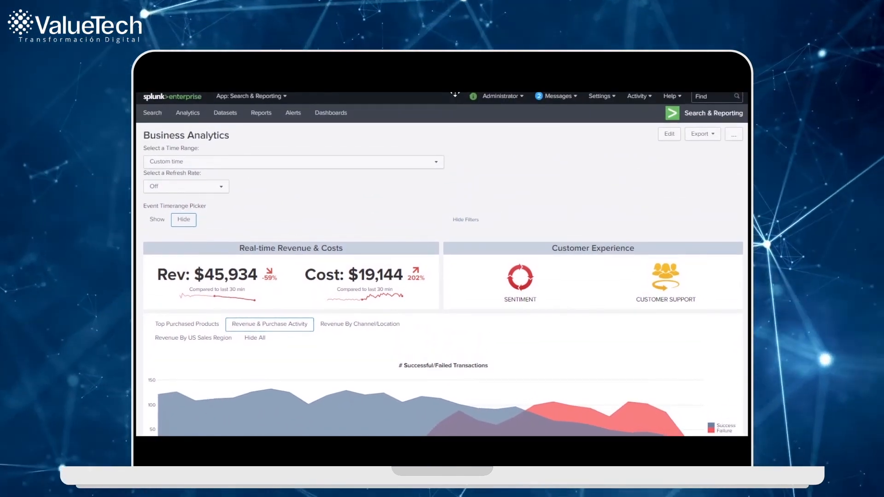